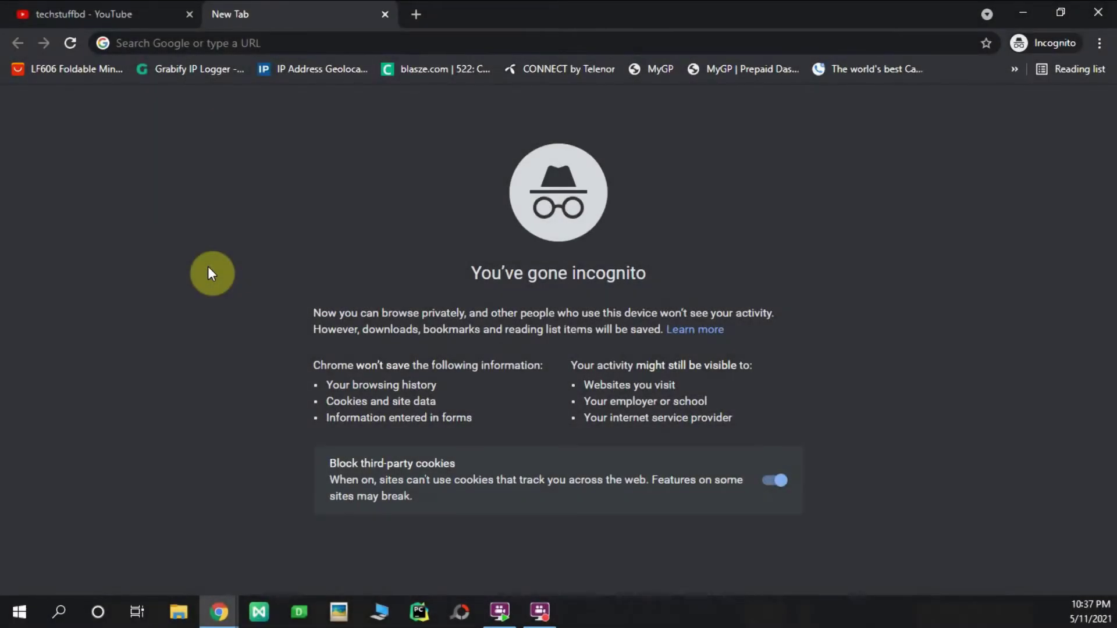
Search Google for 'grabify' from the Chrome address bar
{"action": "left_click", "coordinate": [286, 42]}
{"action": "type", "text": "grabify"}
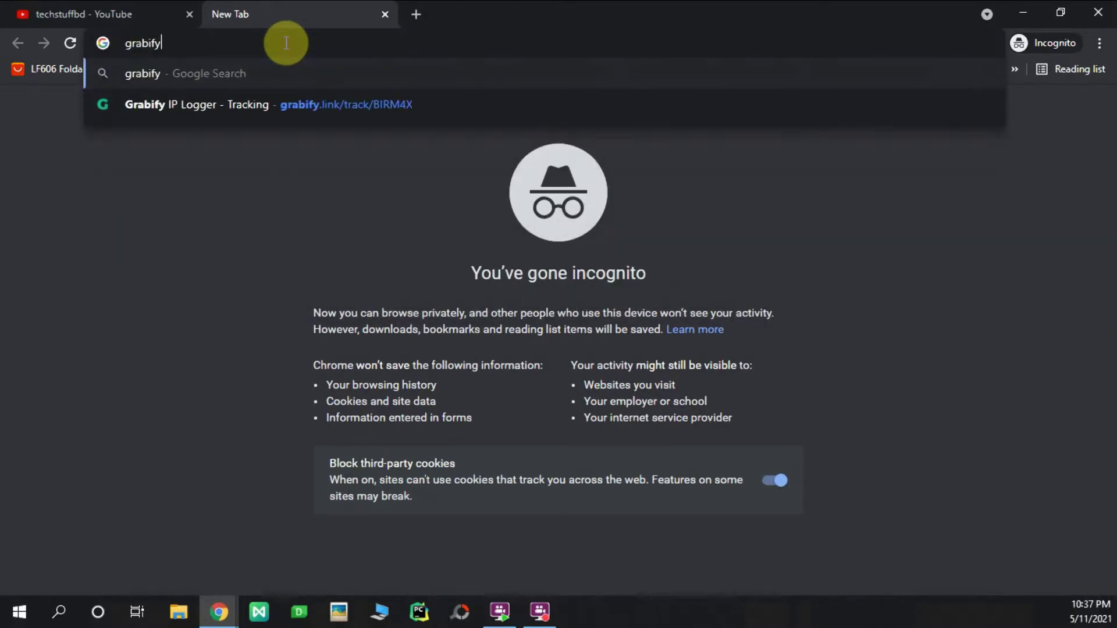
{"action": "key", "text": "Return"}
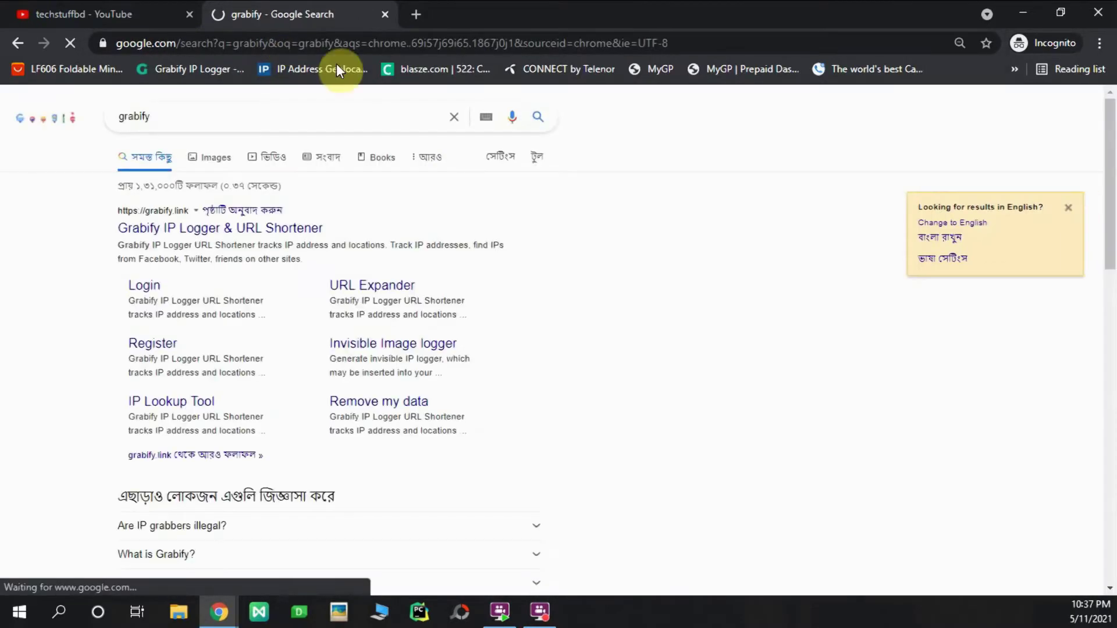
Open the Grabify IP Logger & URL Shortener result and scroll down to its URL entry field
{"action": "left_click", "coordinate": [205, 234]}
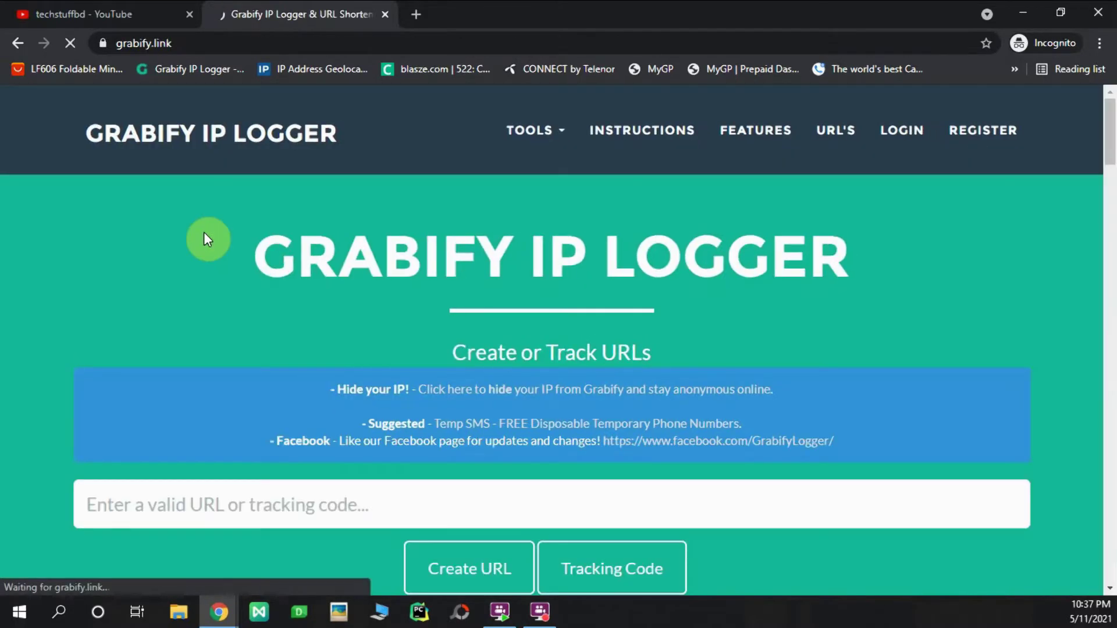
{"action": "scroll", "coordinate": [186, 332], "scroll_direction": "down", "scroll_amount": 3}
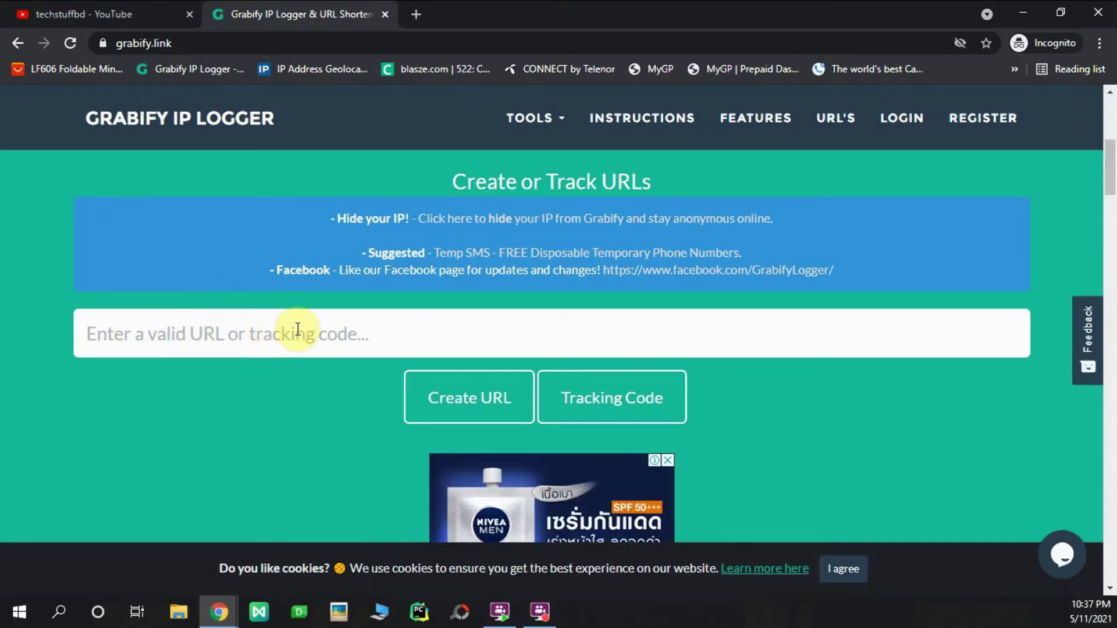
{"action": "left_click", "coordinate": [356, 408]}
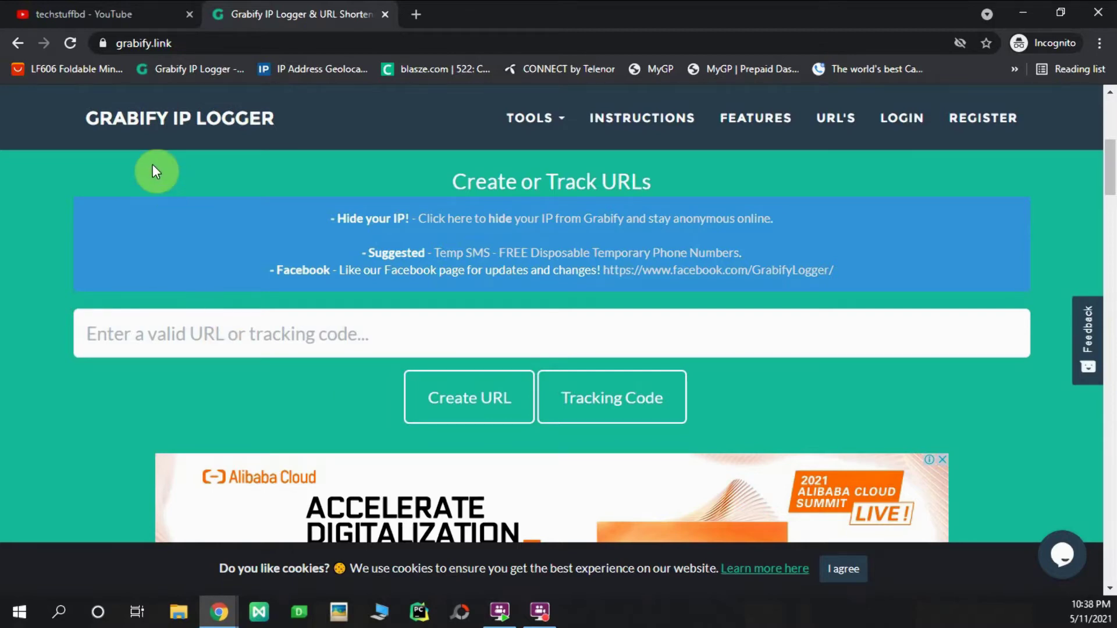
Open 'How to find your lost phone without any apps' from techstuffbd, pause it, and select its URL
{"action": "left_click", "coordinate": [74, 14]}
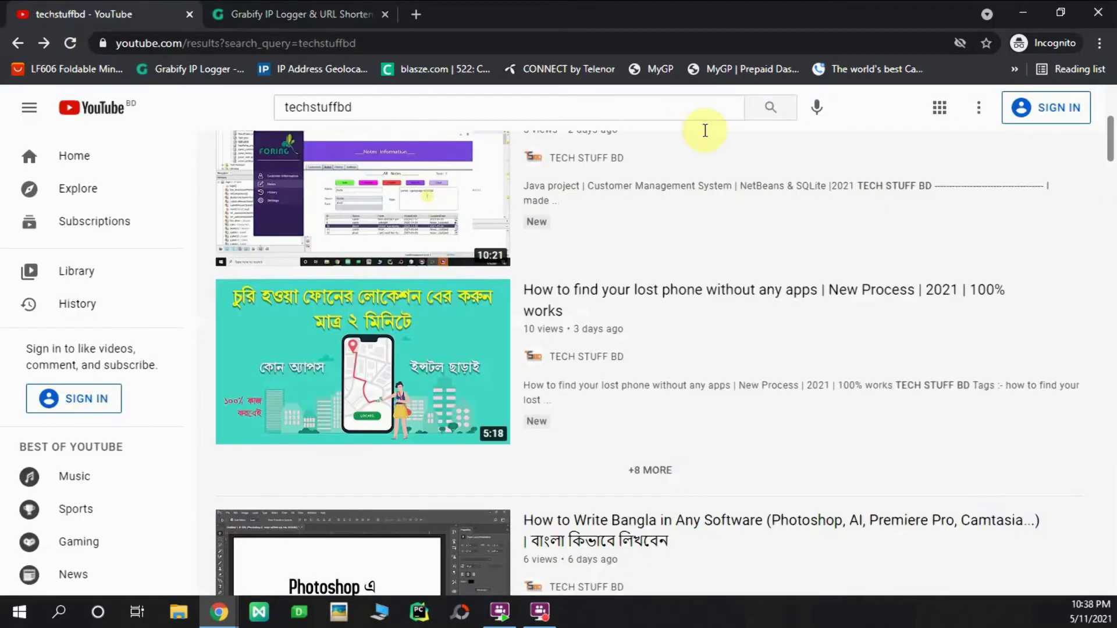
{"action": "left_click", "coordinate": [482, 385]}
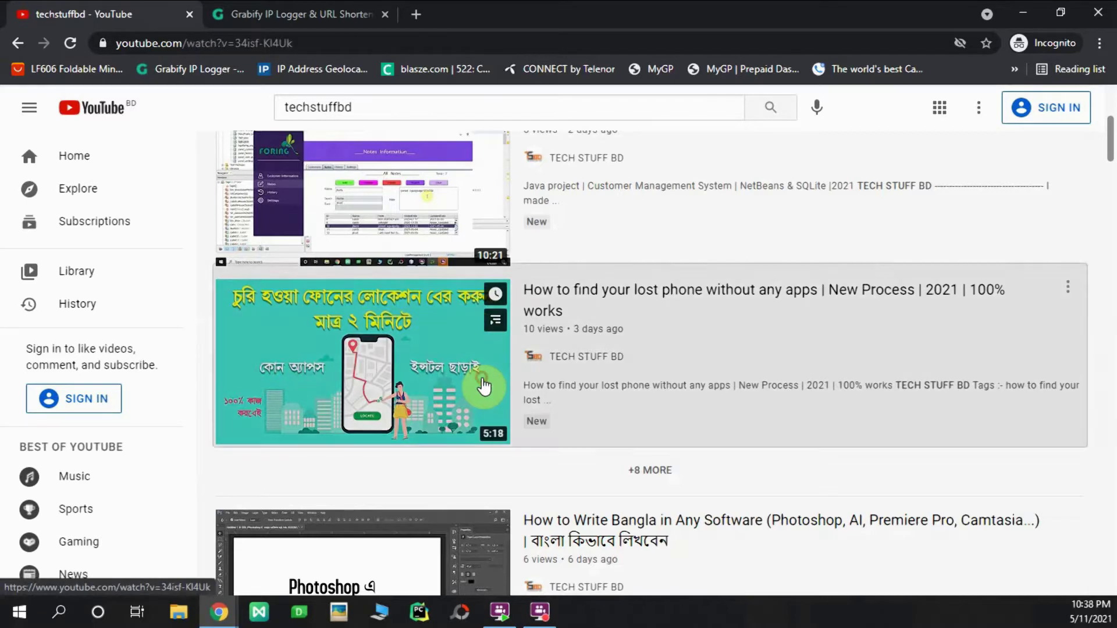
{"action": "left_click", "coordinate": [455, 339]}
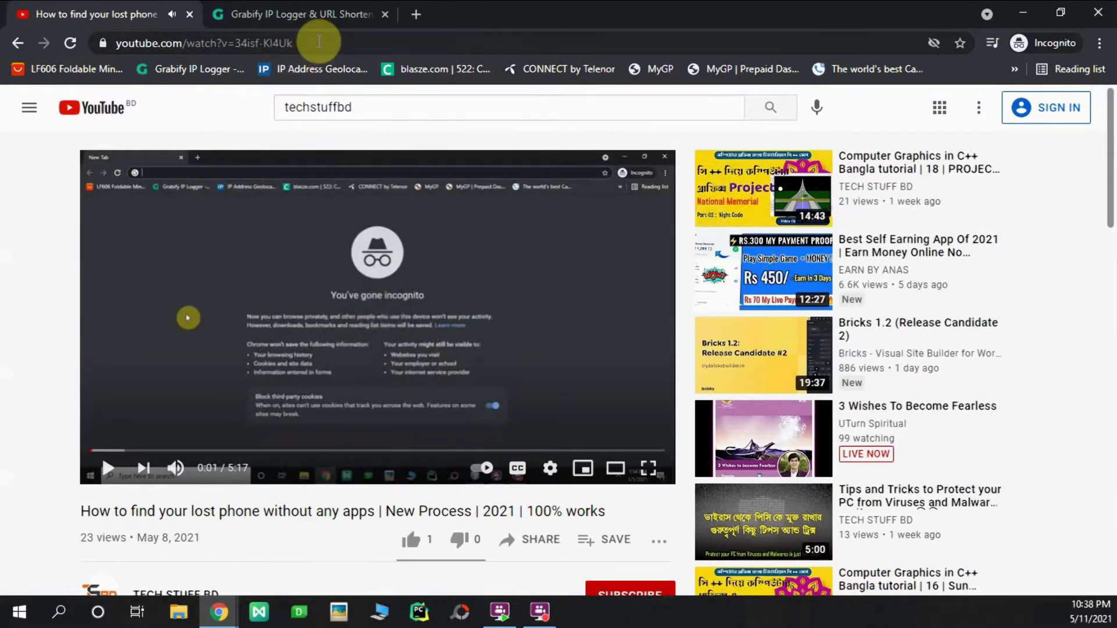
{"action": "left_click", "coordinate": [318, 42]}
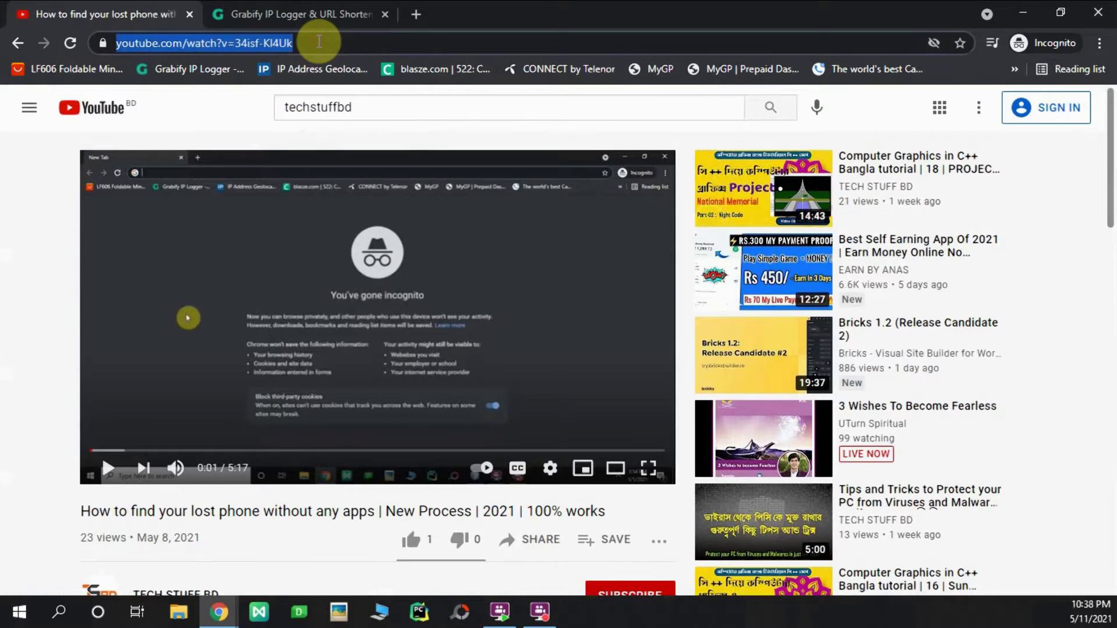
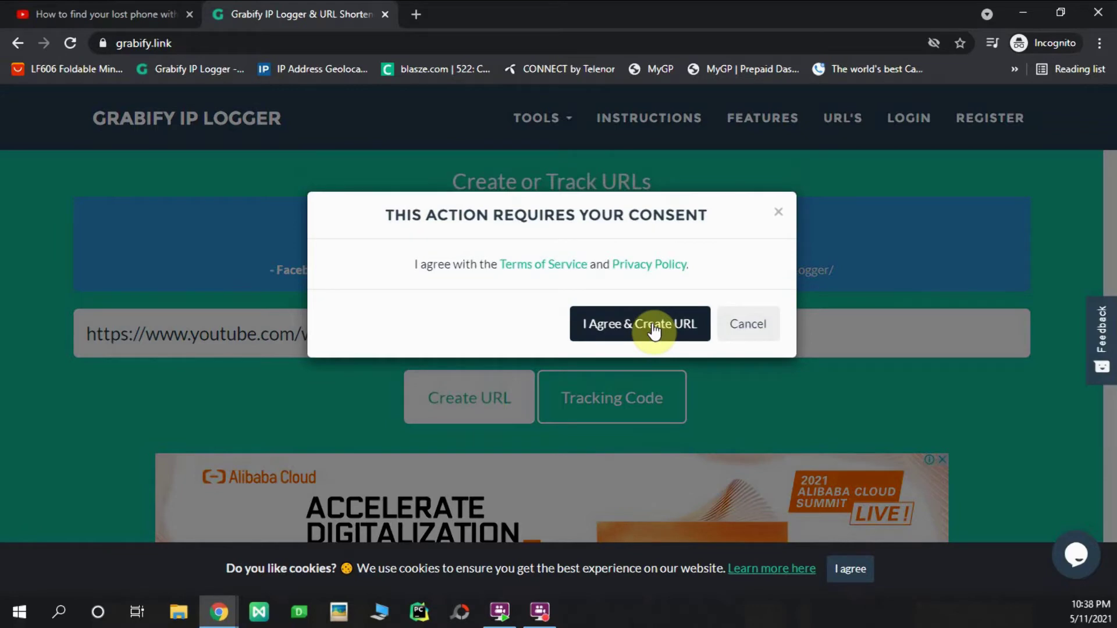
Accept Grabify's consent terms for the pasted YouTube link, bringing up the motorbus image captcha
{"action": "left_click", "coordinate": [655, 327]}
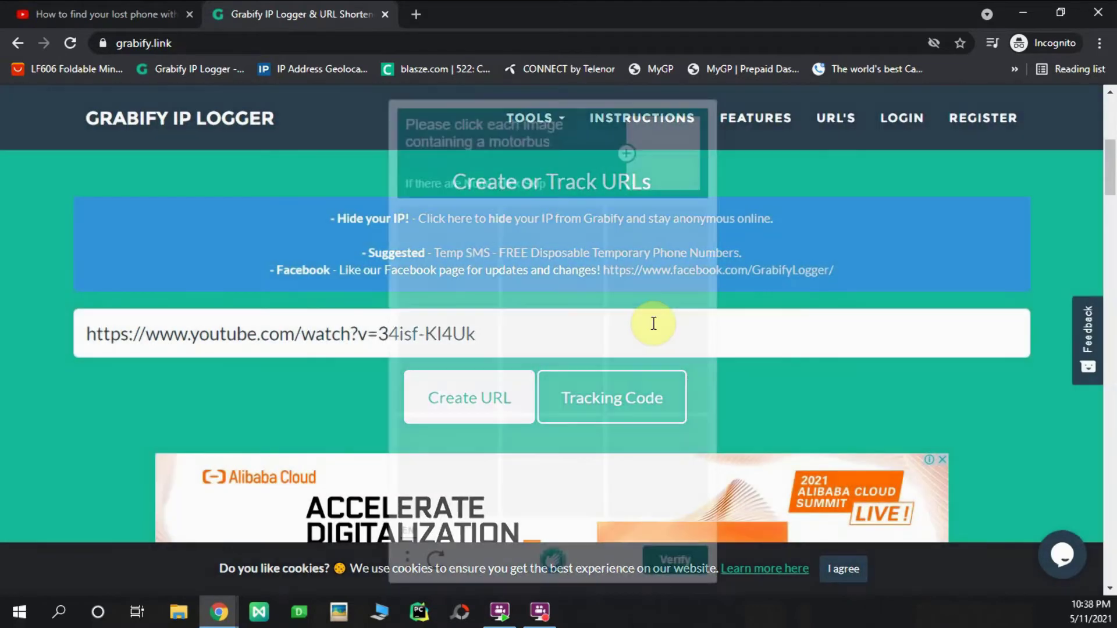
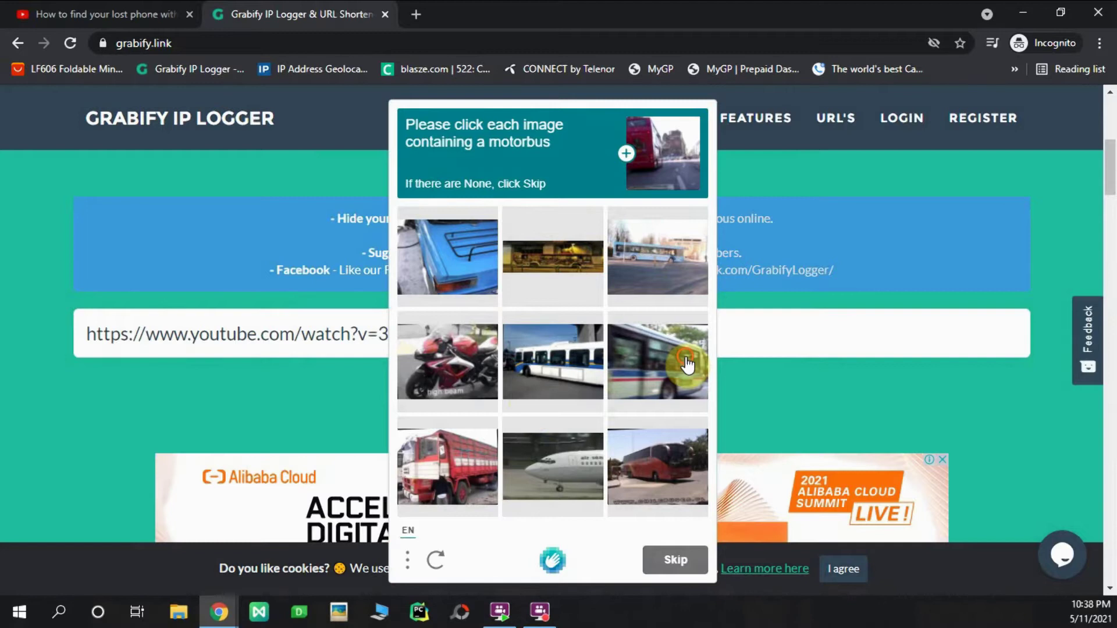
Select the four bus tiles (right-middle, centre, top-right, bottom-right) in the hCaptcha grid and submit the verification
{"action": "left_click", "coordinate": [687, 365]}
{"action": "left_click", "coordinate": [544, 368]}
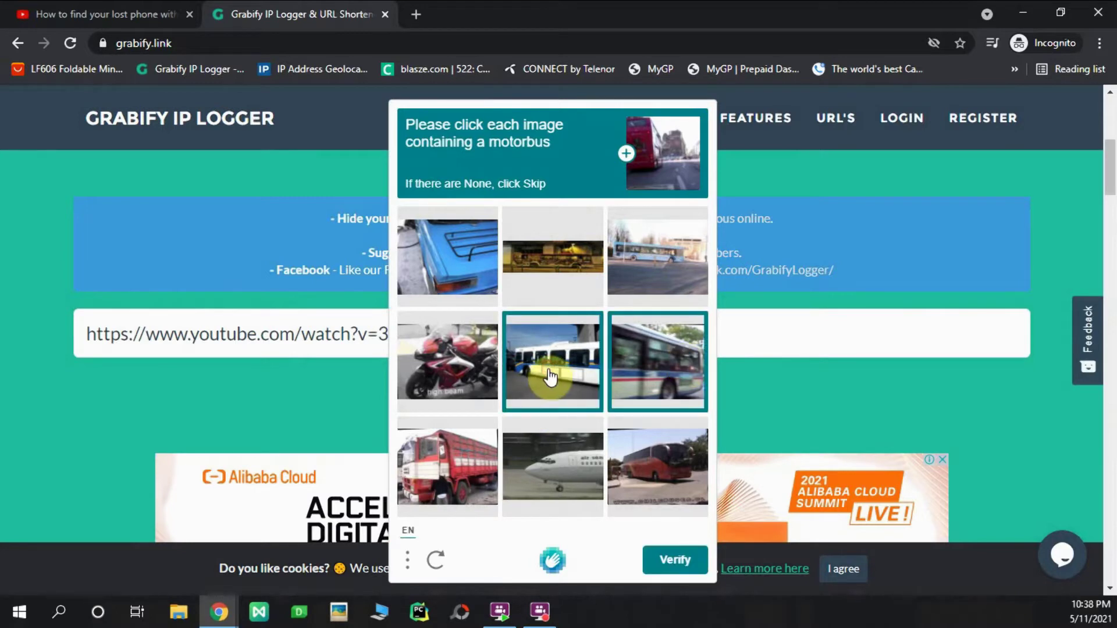
{"action": "left_click", "coordinate": [673, 255]}
{"action": "left_click", "coordinate": [653, 456]}
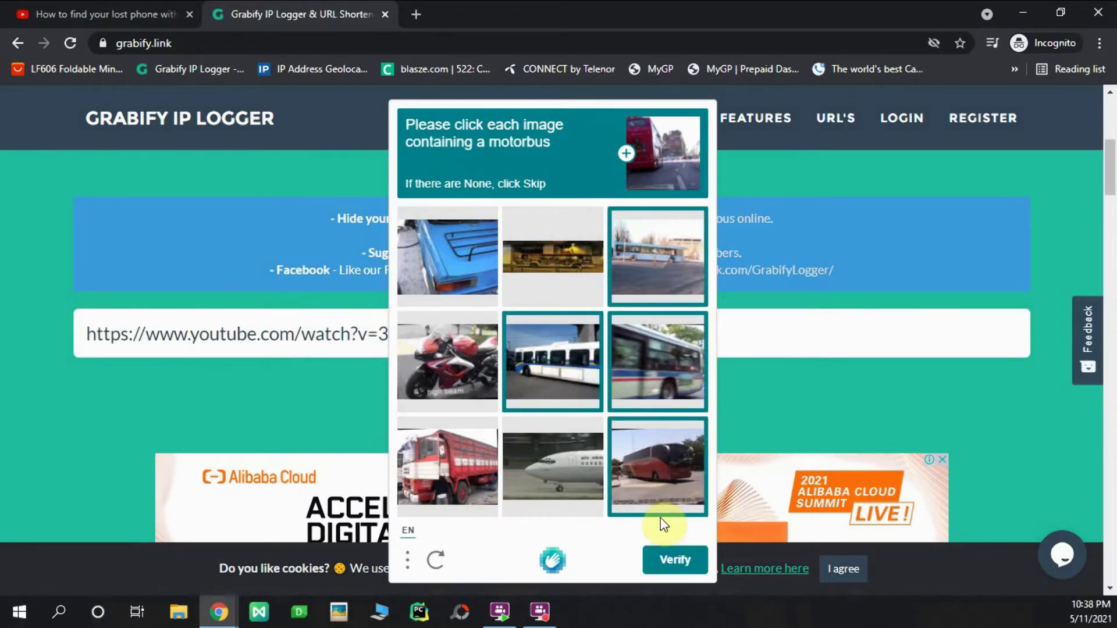
{"action": "left_click", "coordinate": [666, 562]}
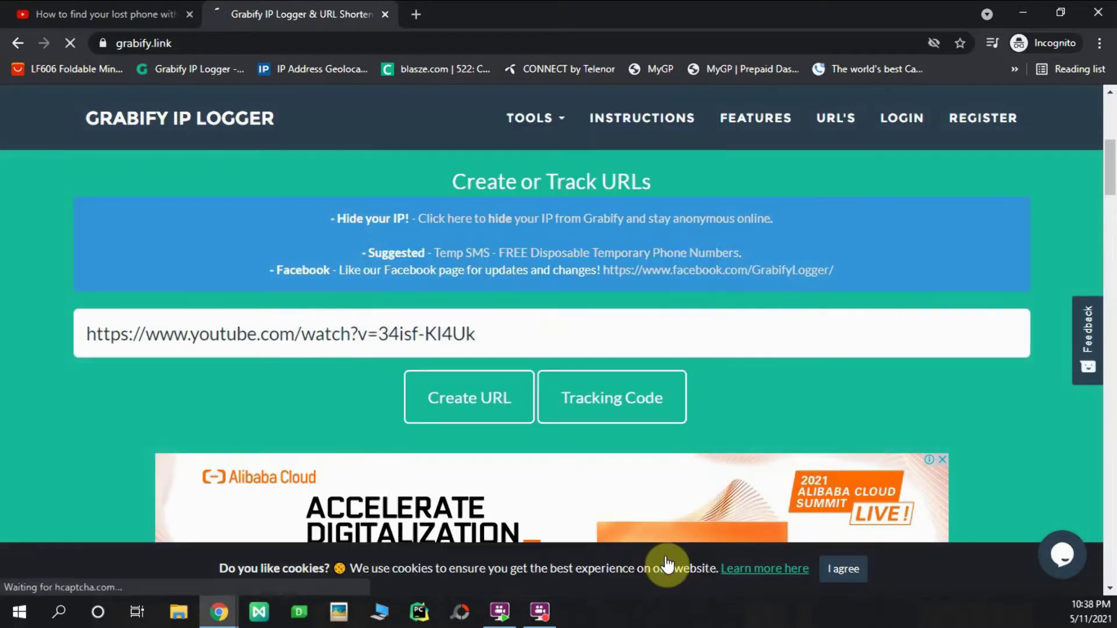
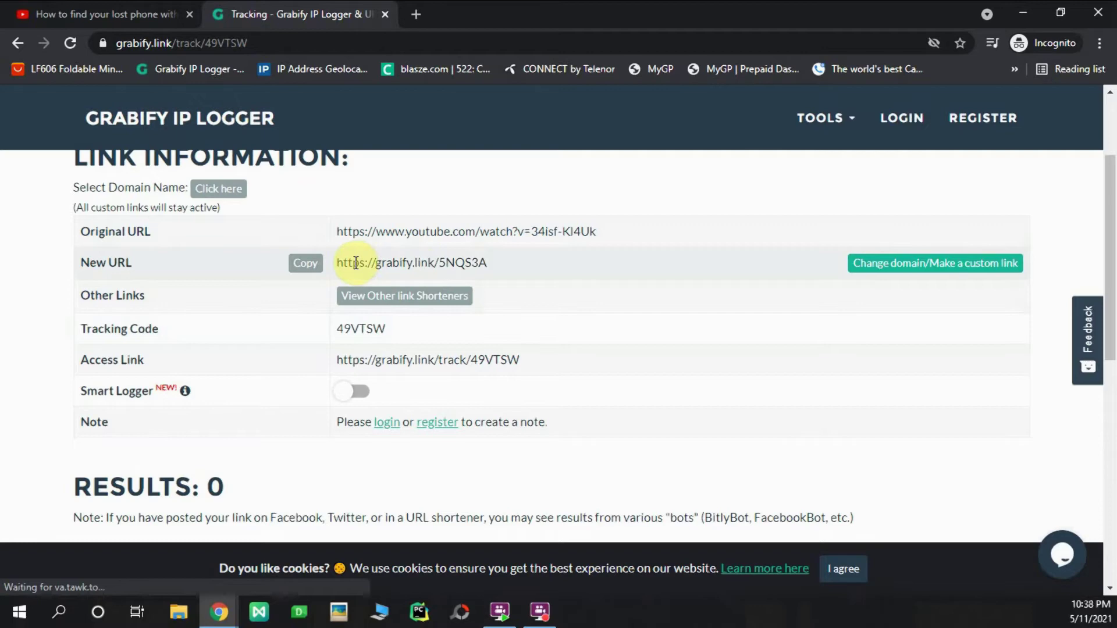
{"action": "scroll", "coordinate": [578, 391], "scroll_direction": "down", "scroll_amount": 6}
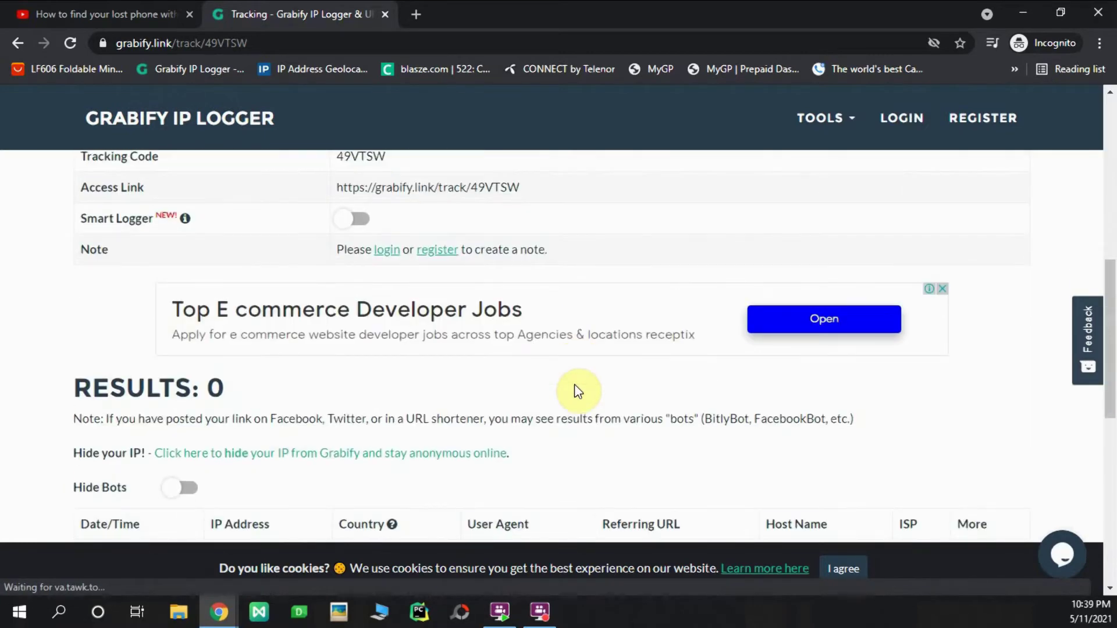
{"action": "scroll", "coordinate": [640, 449], "scroll_direction": "down", "scroll_amount": 2}
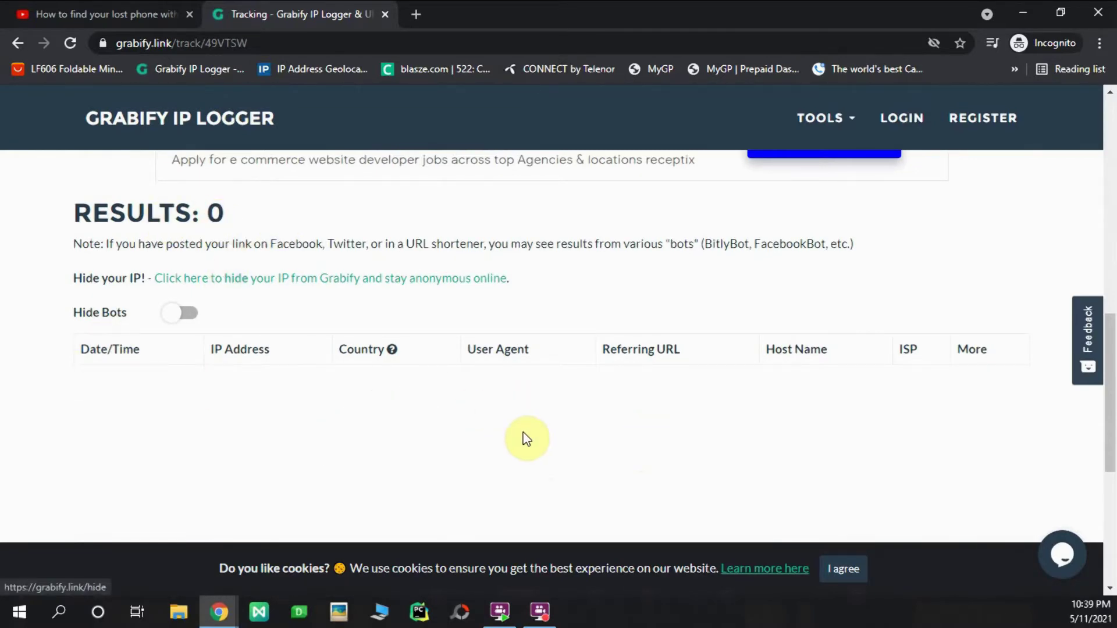
{"action": "scroll", "coordinate": [528, 439], "scroll_direction": "up", "scroll_amount": 5}
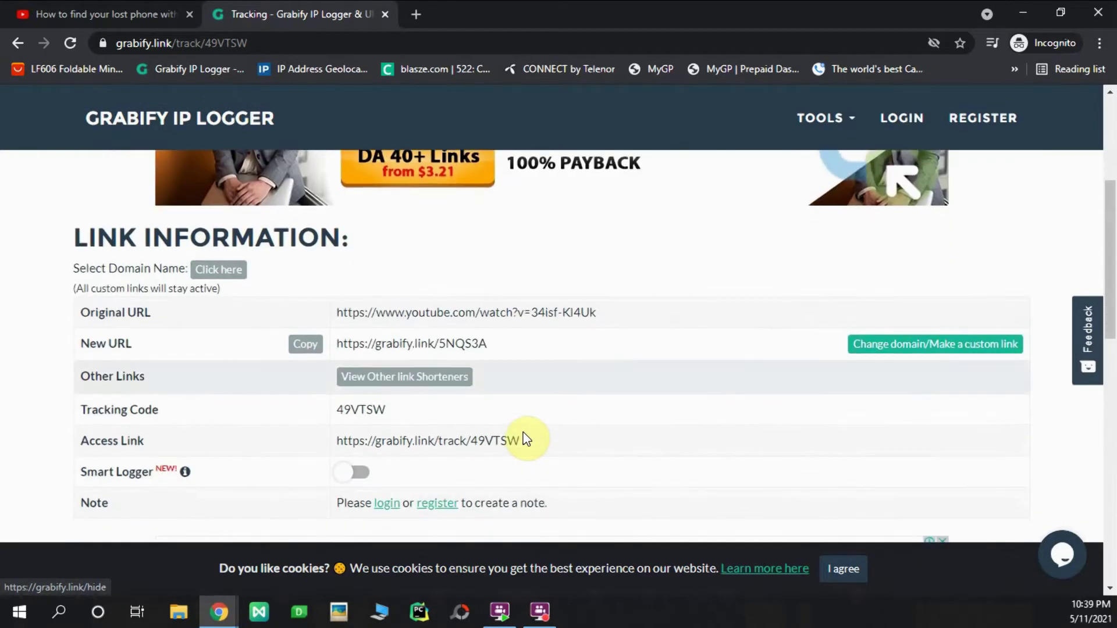
{"action": "left_click", "coordinate": [302, 347]}
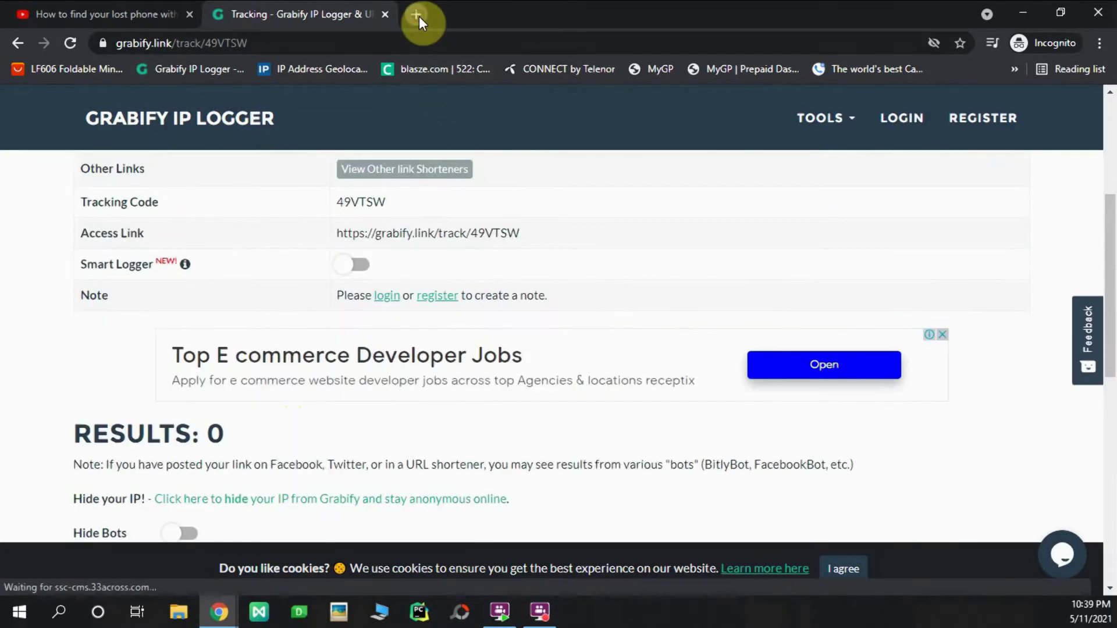
{"action": "left_click", "coordinate": [417, 15]}
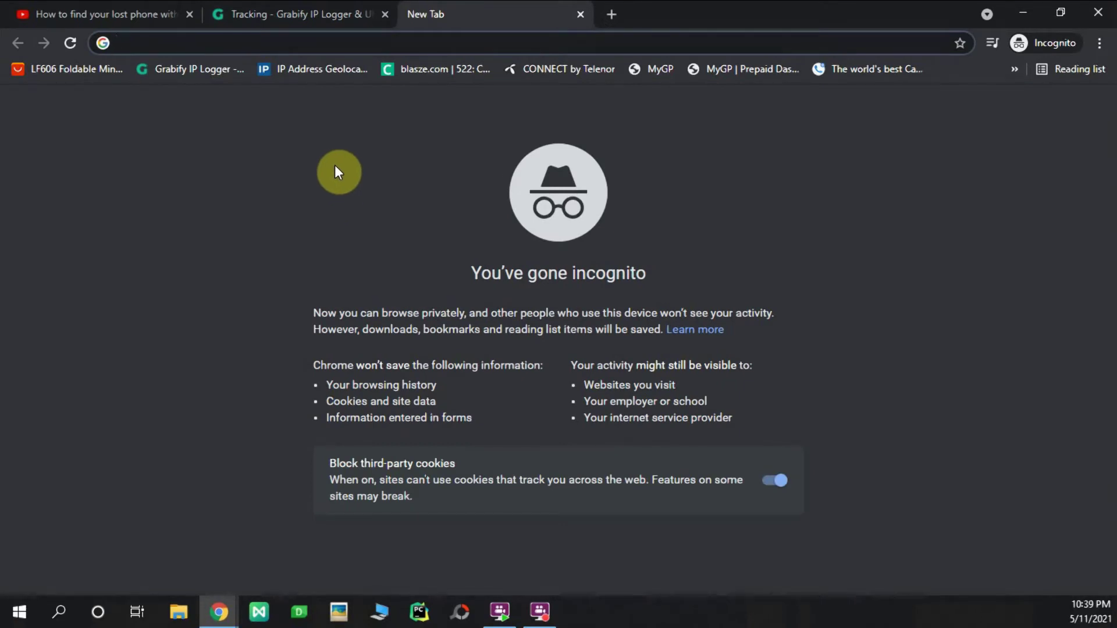
{"action": "key", "text": "ctrl+v"}
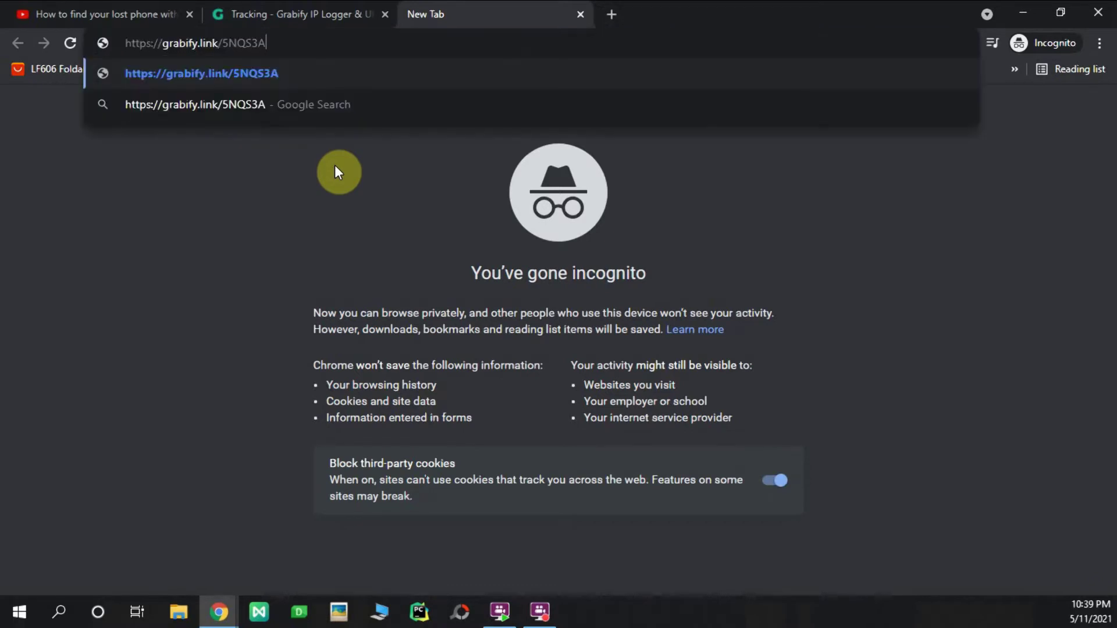
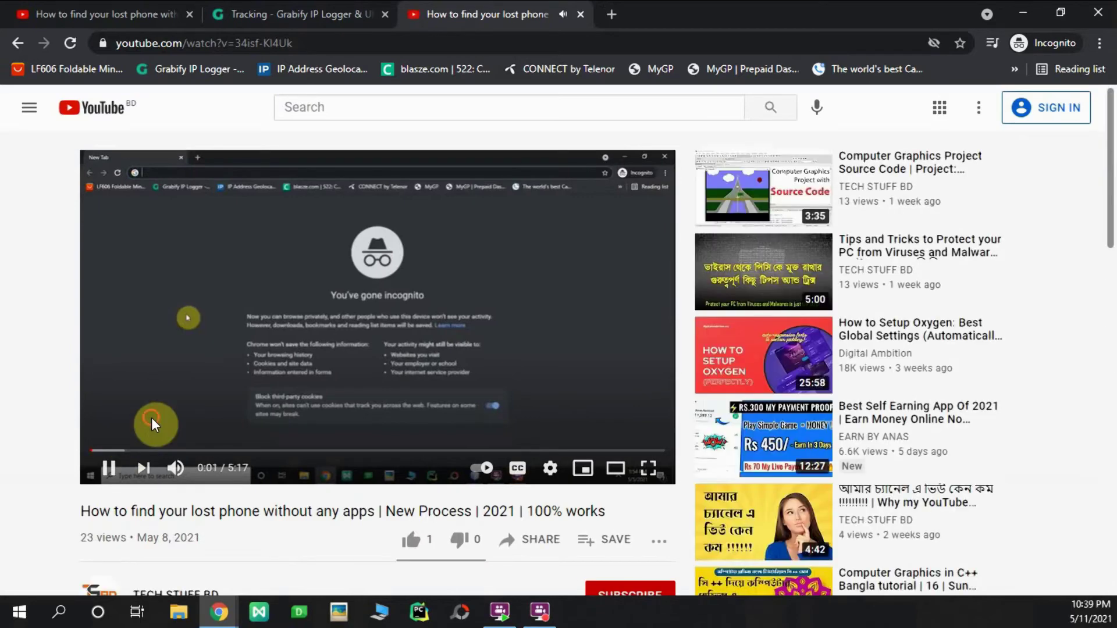
Pause the 'How to find your lost phone without any apps' video at 0:01
{"action": "left_click", "coordinate": [150, 418]}
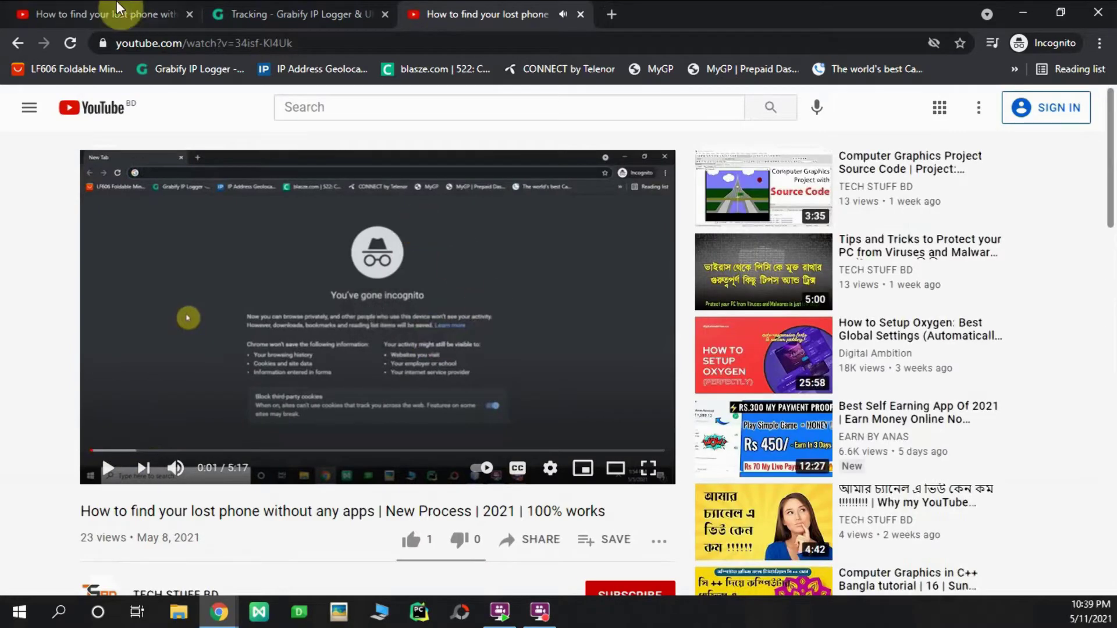
{"action": "left_click", "coordinate": [116, 41]}
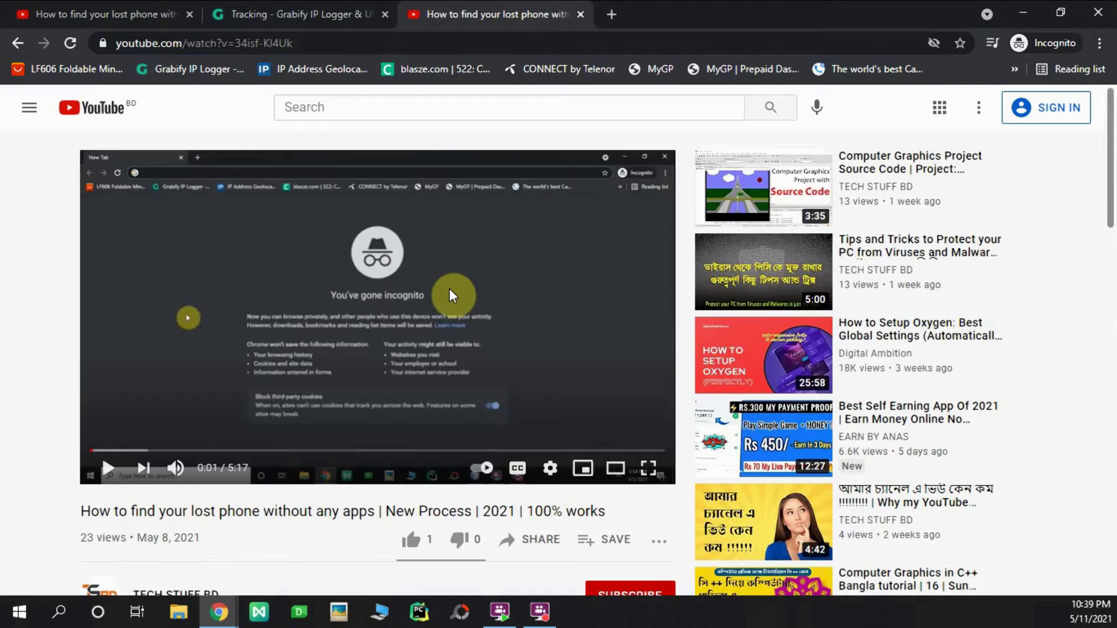
Return to the Grabify tracking page and reload it to show 1 logged result
{"action": "left_click", "coordinate": [287, 3]}
{"action": "scroll", "coordinate": [536, 266], "scroll_direction": "down", "scroll_amount": 3}
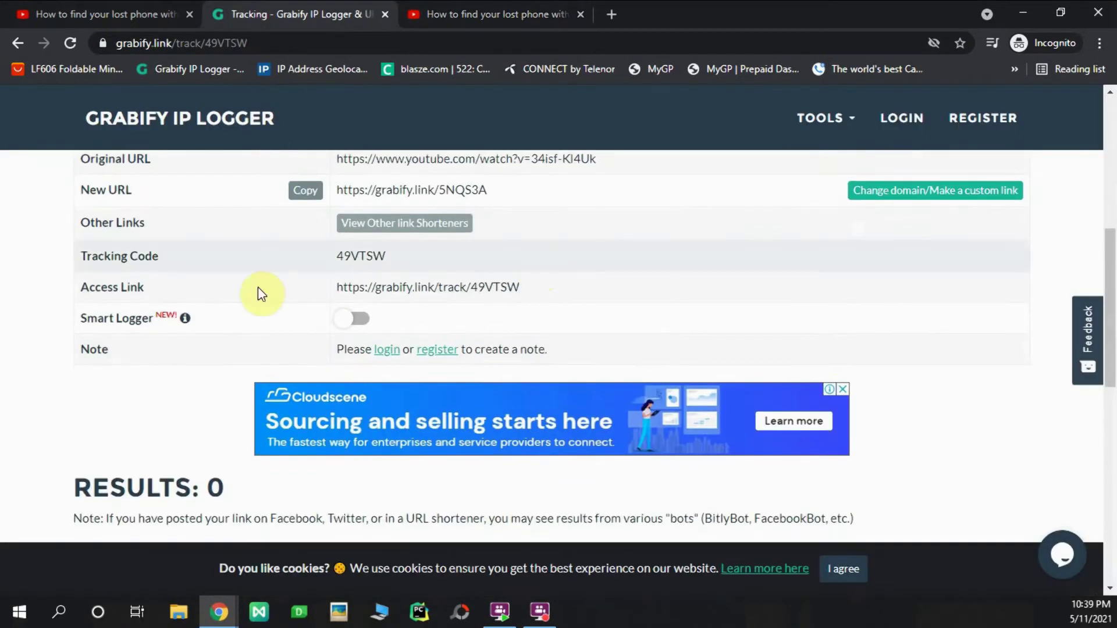
{"action": "left_click", "coordinate": [71, 45]}
{"action": "scroll", "coordinate": [418, 324], "scroll_direction": "down", "scroll_amount": 3}
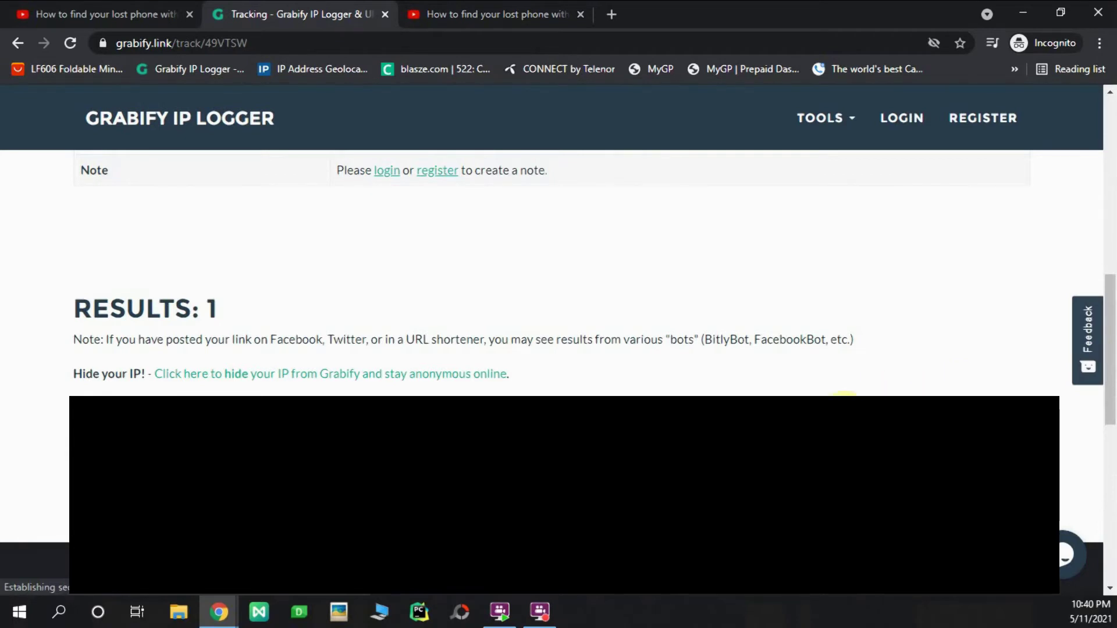
{"action": "scroll", "coordinate": [860, 377], "scroll_direction": "down", "scroll_amount": 2}
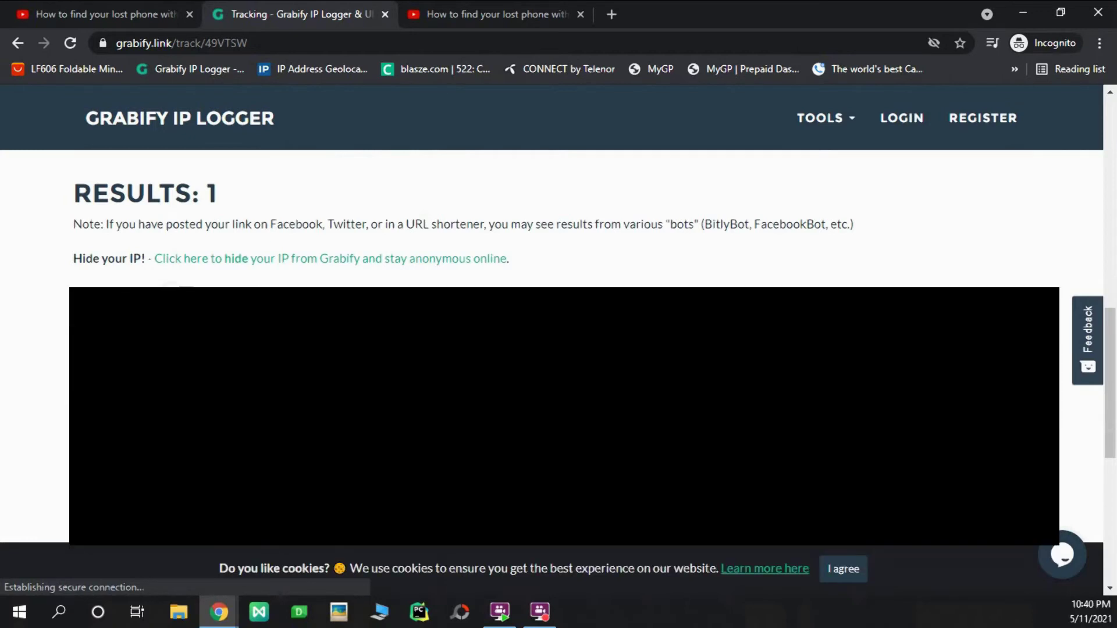
{"action": "scroll", "coordinate": [558, 314], "scroll_direction": "down", "scroll_amount": 1}
{"action": "scroll", "coordinate": [559, 314], "scroll_direction": "up", "scroll_amount": 1}
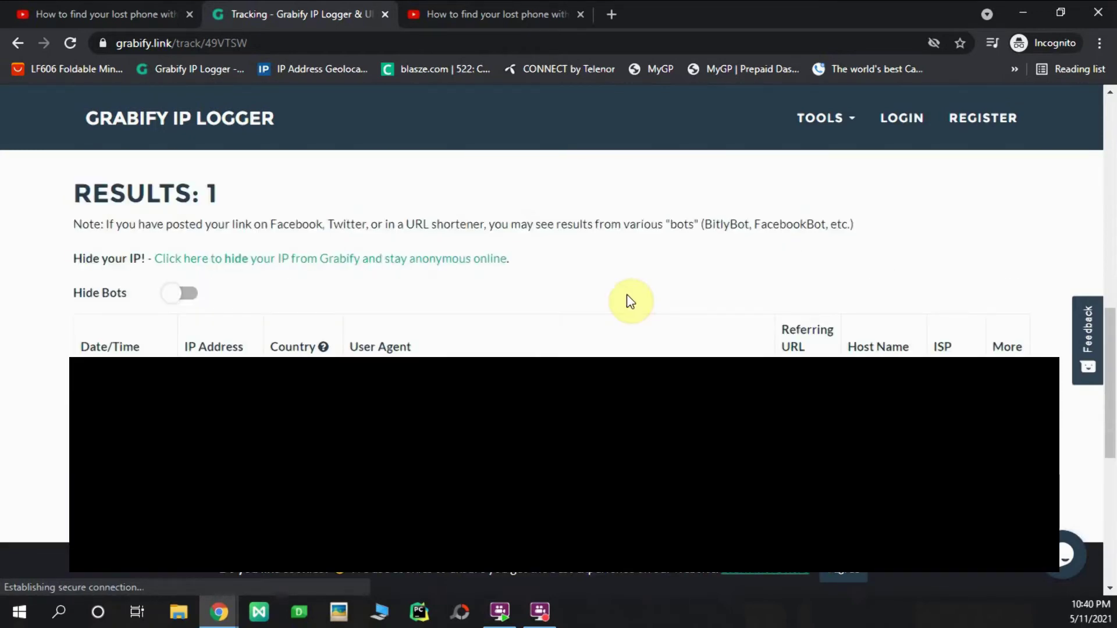
{"action": "scroll", "coordinate": [631, 301], "scroll_direction": "up", "scroll_amount": 5}
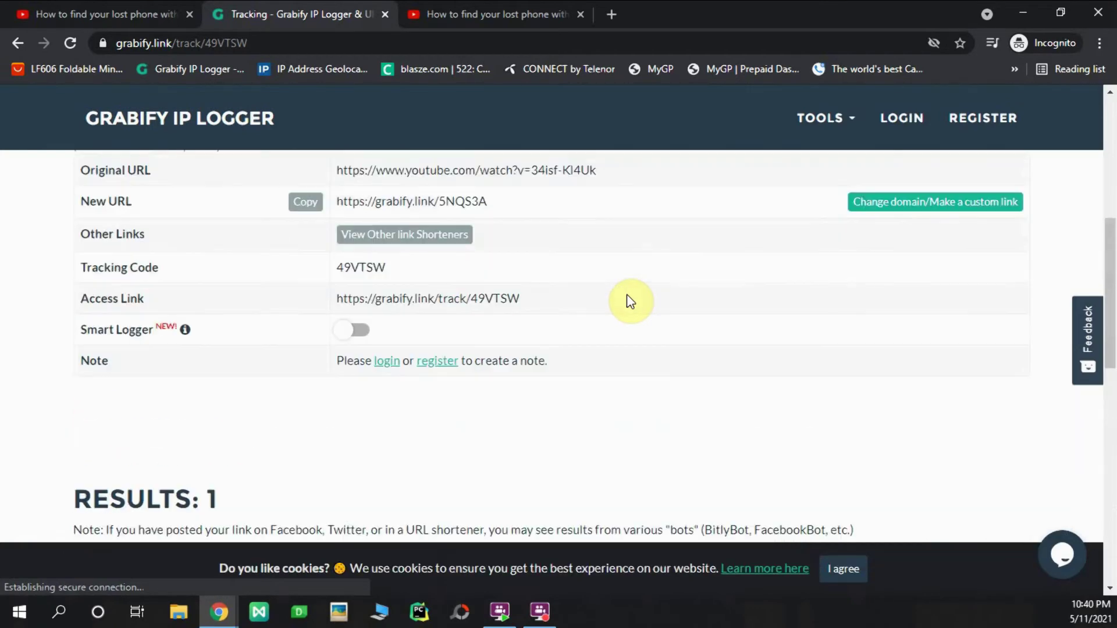
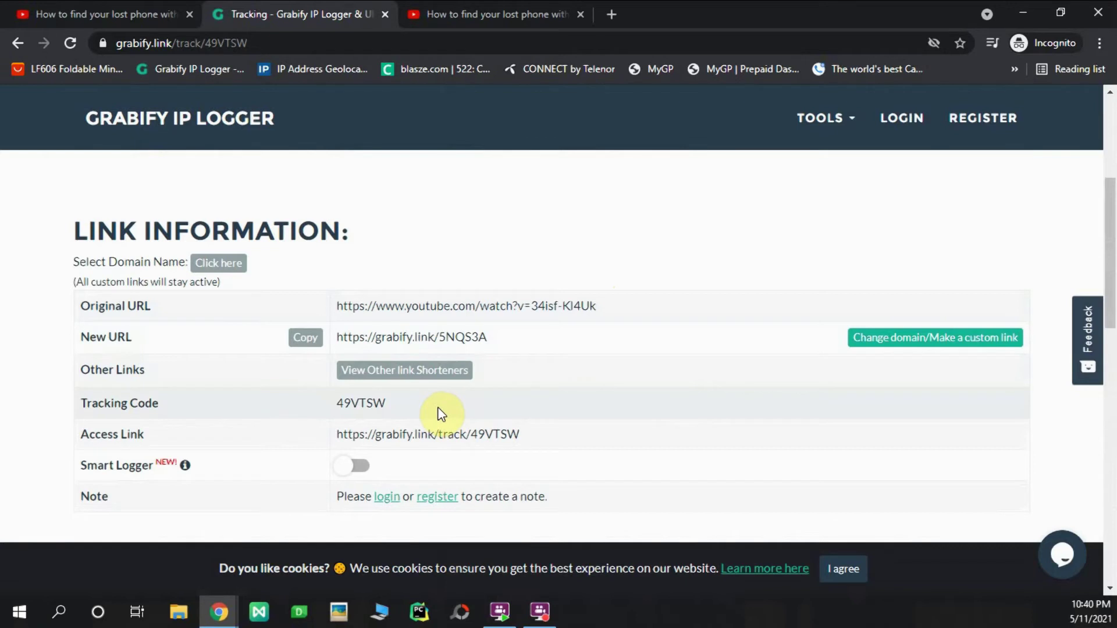
Select the tracking code 49VTSW in the link information so it can be copied
{"action": "scroll", "coordinate": [441, 415], "scroll_direction": "down", "scroll_amount": 4}
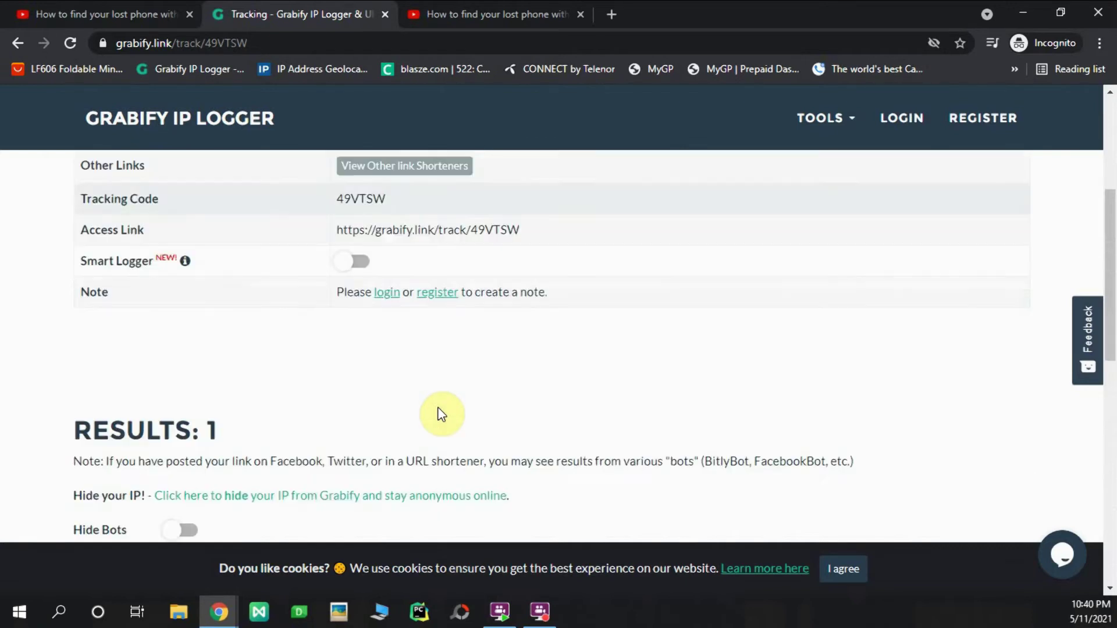
{"action": "scroll", "coordinate": [356, 298], "scroll_direction": "up", "scroll_amount": 4}
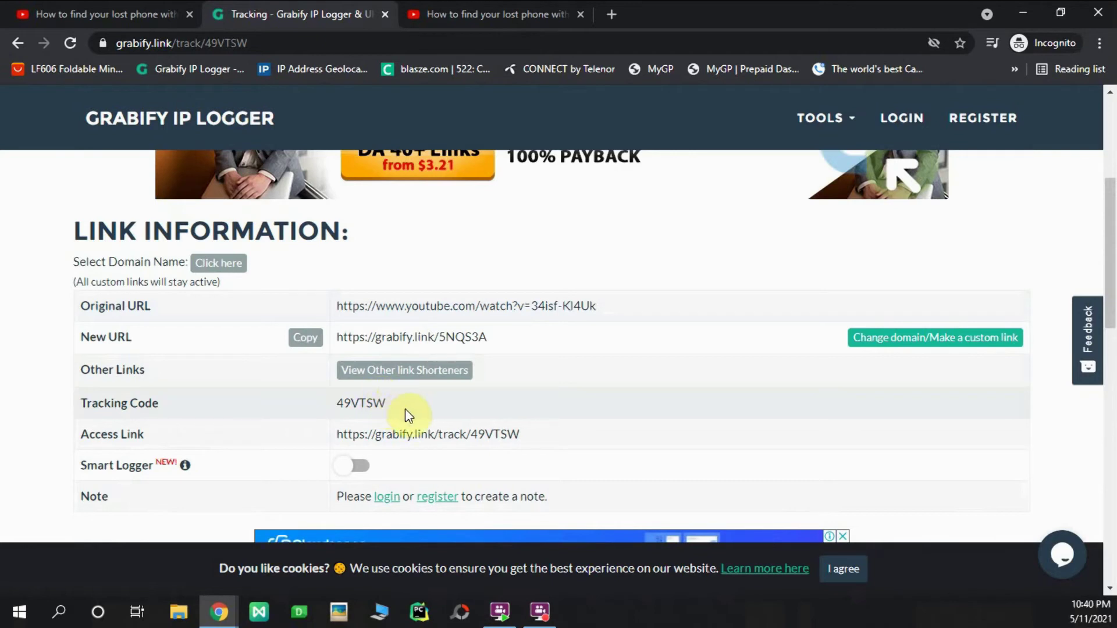
{"action": "left_click_drag", "start_coordinate": [389, 404], "coordinate": [339, 402]}
{"action": "key", "text": "ctrl+c"}
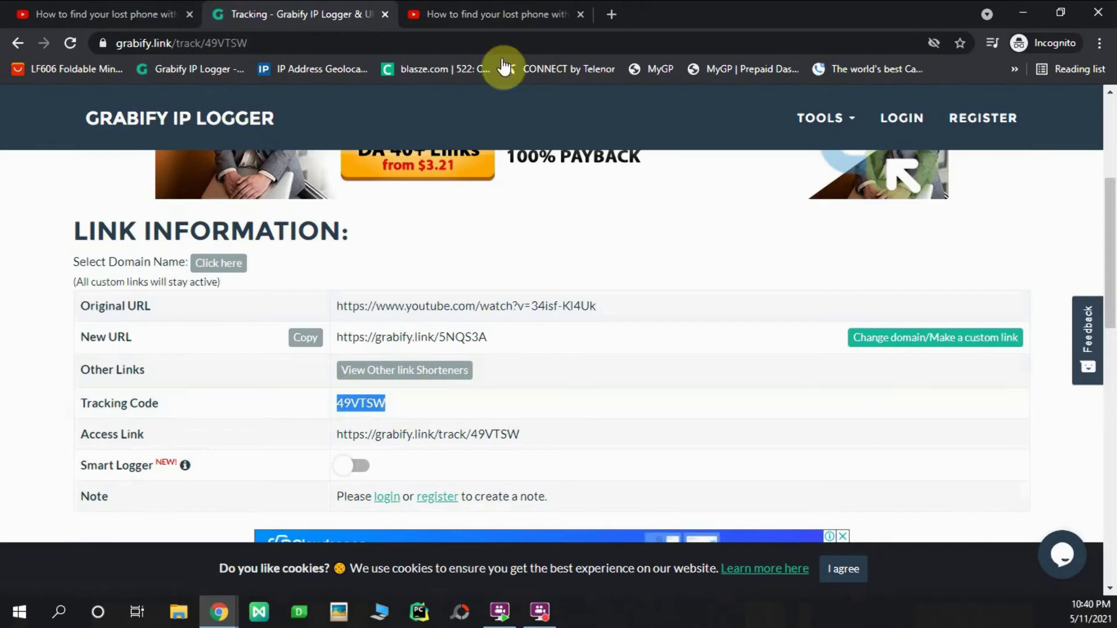
In a new tab, search Google for grabify and open the Grabify IP Logger site
{"action": "left_click", "coordinate": [608, 13]}
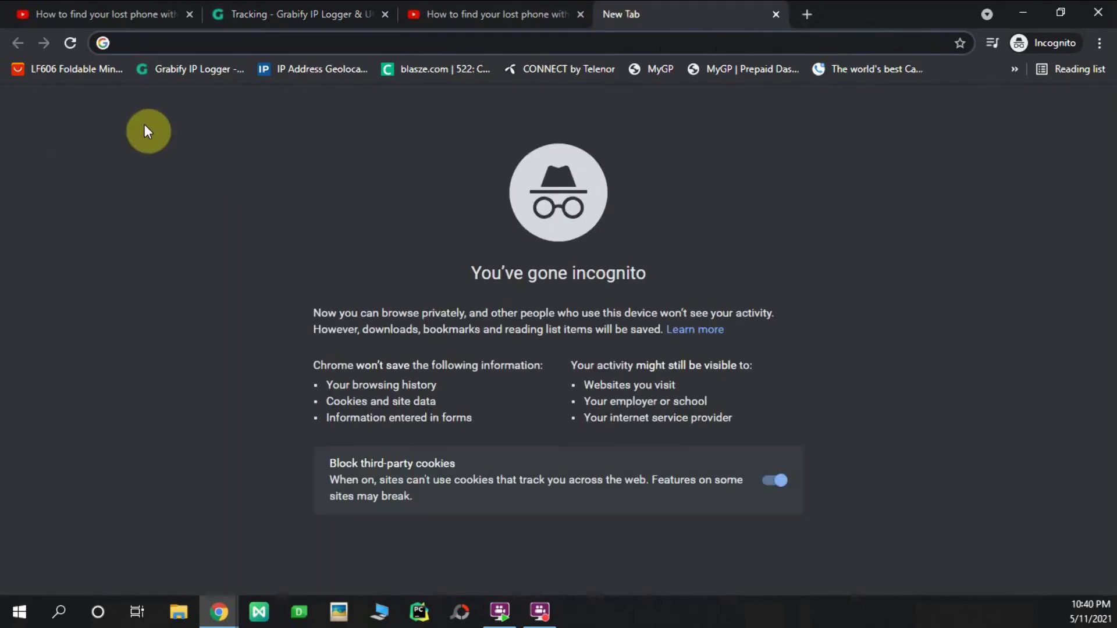
{"action": "type", "text": "gra"}
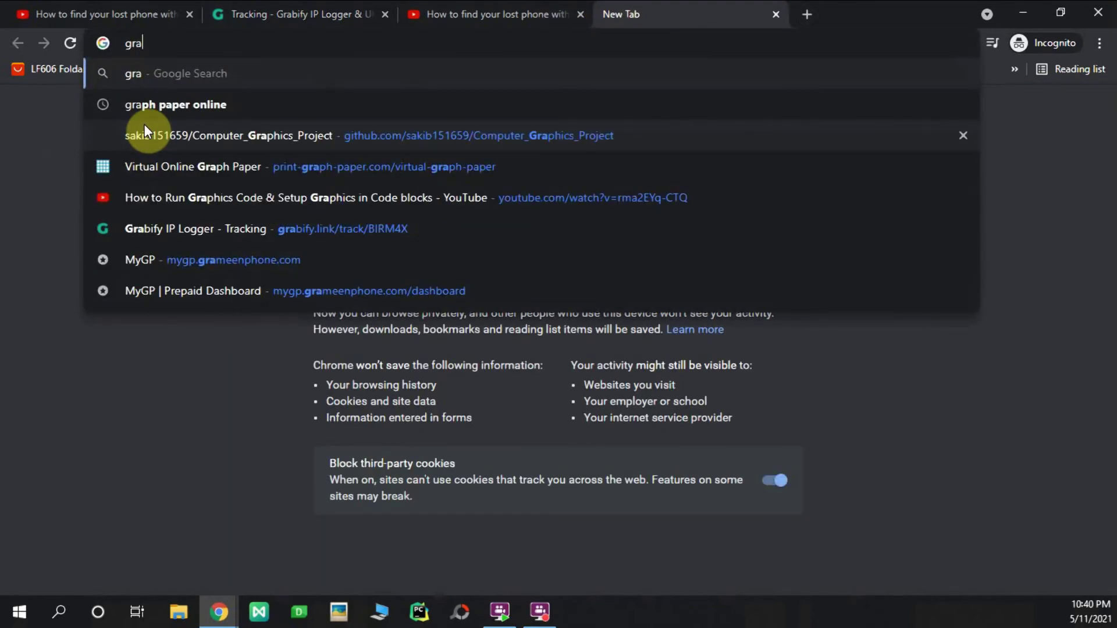
{"action": "type", "text": "bify"}
{"action": "key", "text": "Return"}
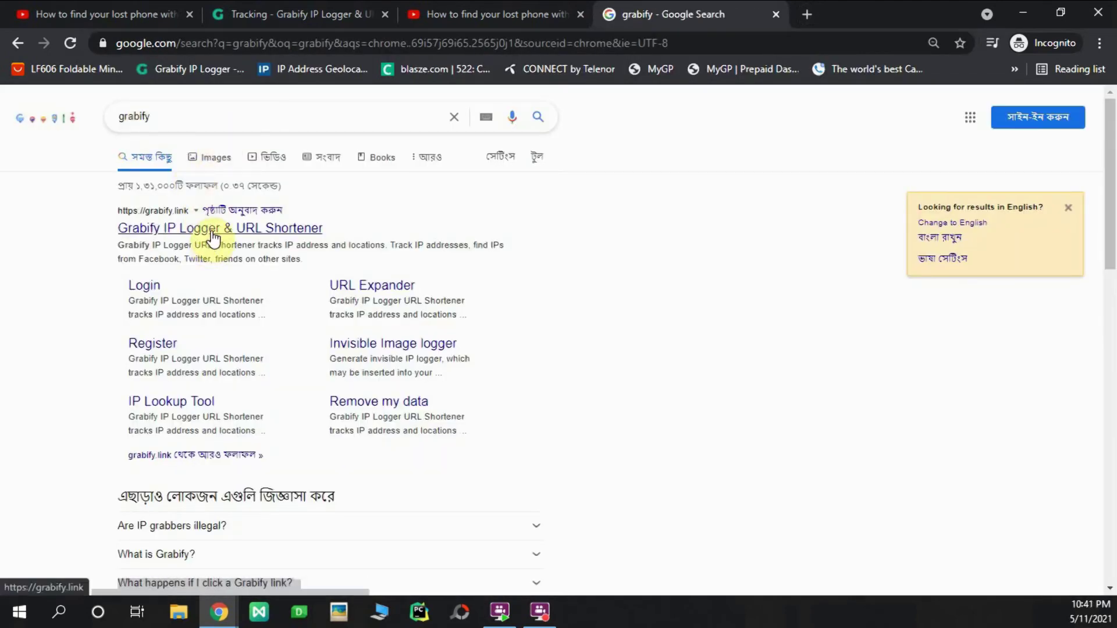
{"action": "left_click", "coordinate": [213, 232]}
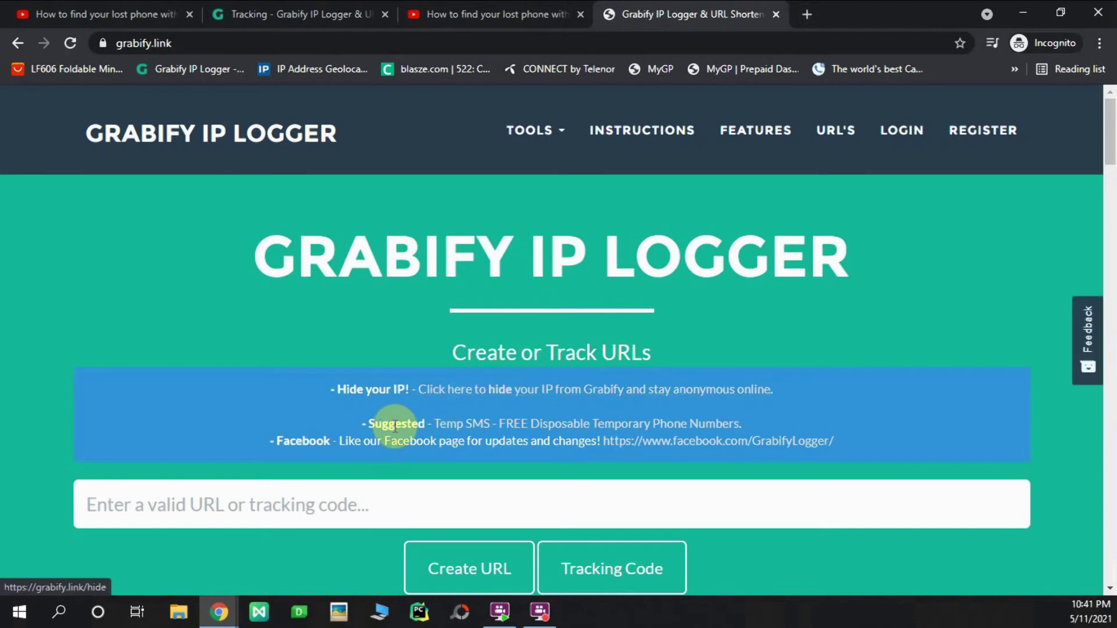
Look up tracking code 49VTSW and review its results showing 1 logged visit
{"action": "left_click", "coordinate": [280, 501]}
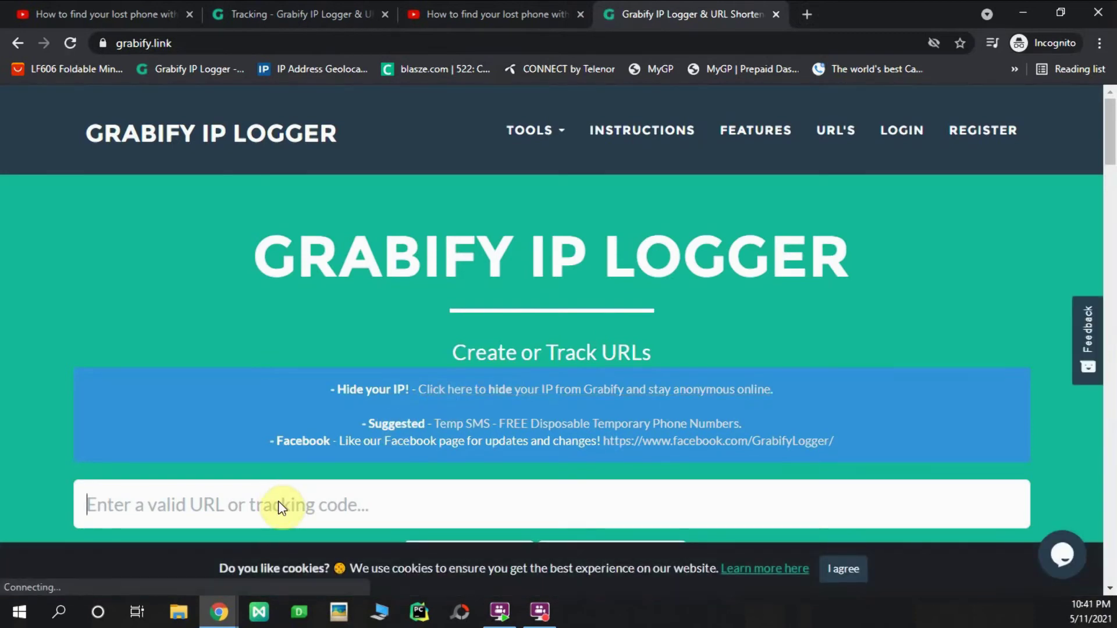
{"action": "key", "text": "ctrl+v"}
{"action": "scroll", "coordinate": [278, 501], "scroll_direction": "down", "scroll_amount": 4}
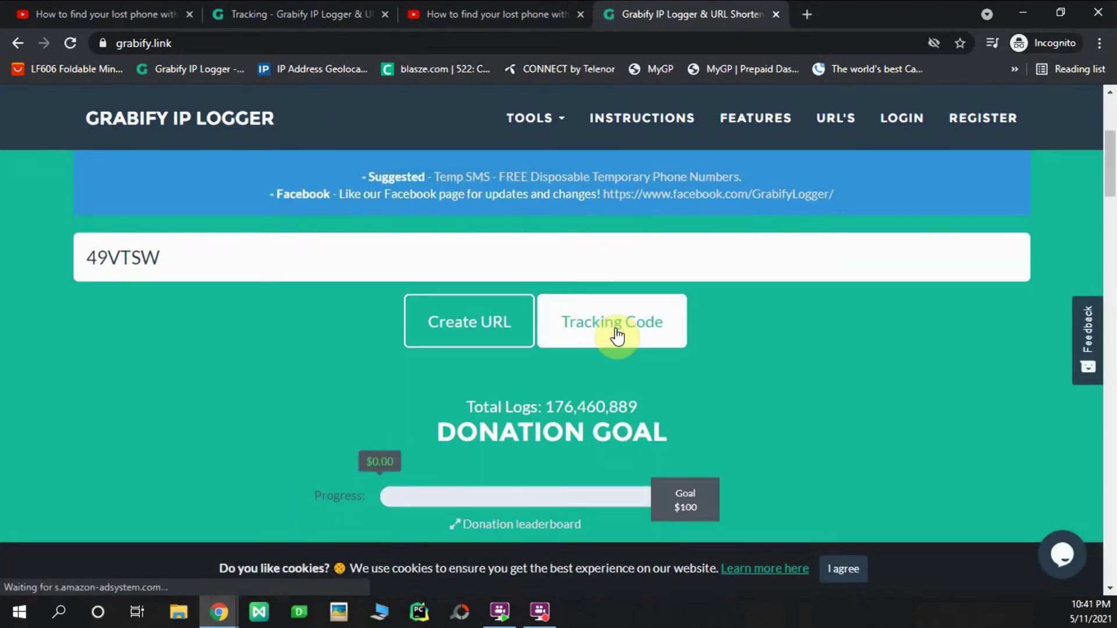
{"action": "left_click", "coordinate": [617, 337]}
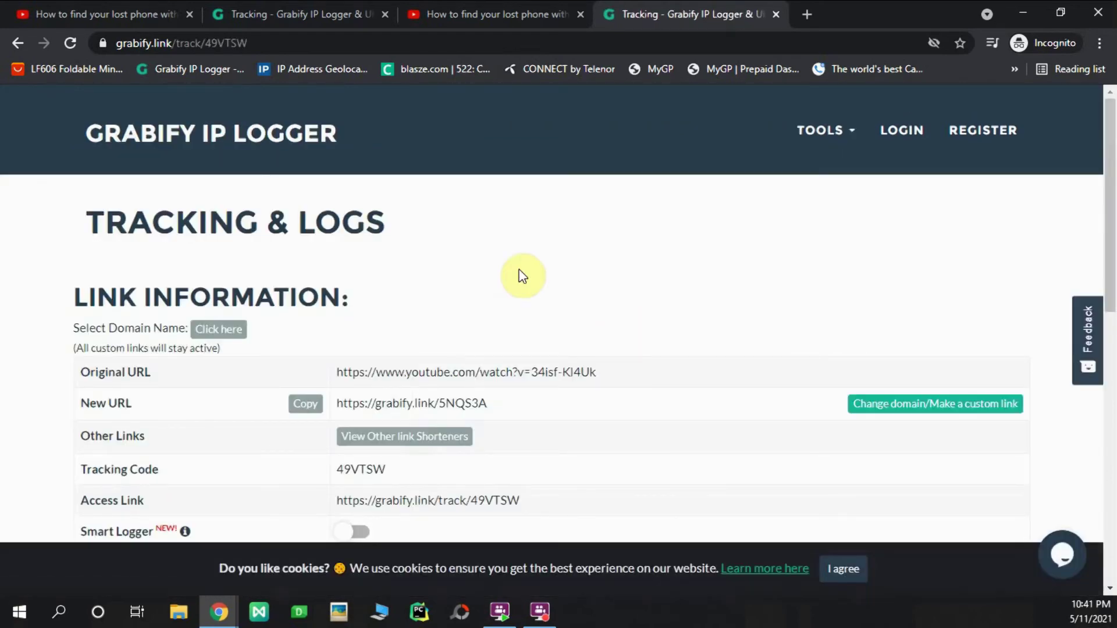
{"action": "scroll", "coordinate": [584, 364], "scroll_direction": "down", "scroll_amount": 4}
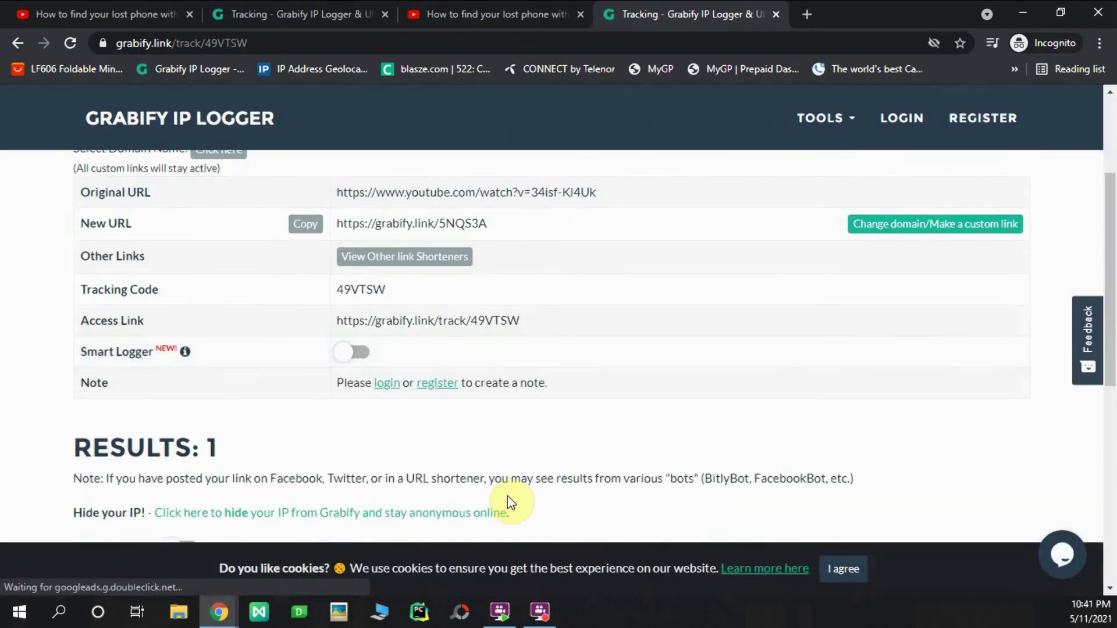
{"action": "scroll", "coordinate": [510, 499], "scroll_direction": "down", "scroll_amount": 1}
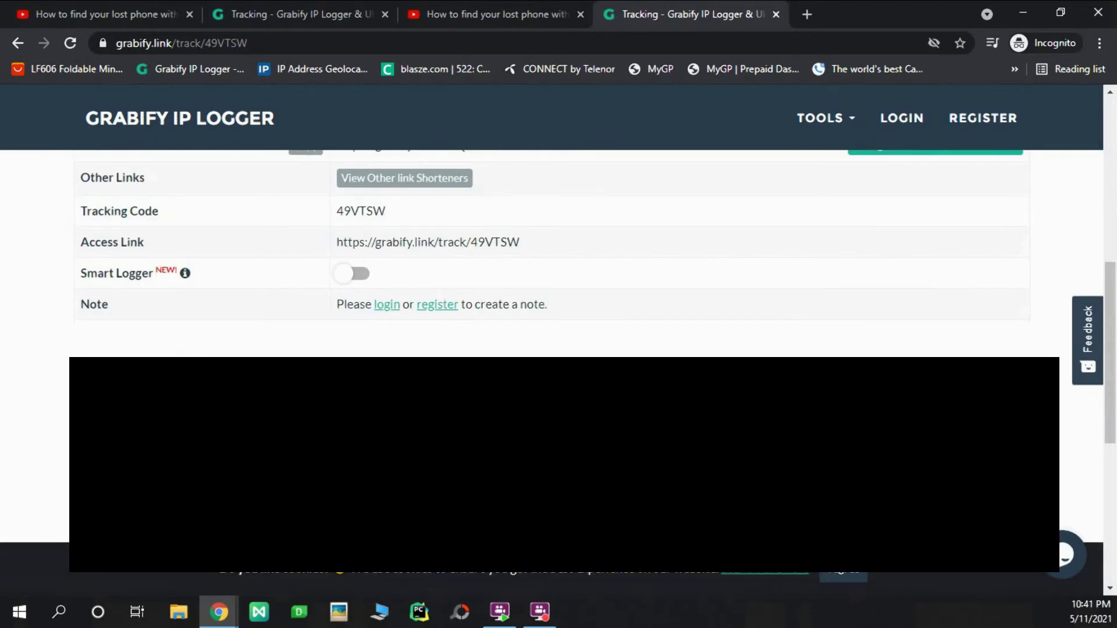
{"action": "scroll", "coordinate": [509, 499], "scroll_direction": "down", "scroll_amount": 3}
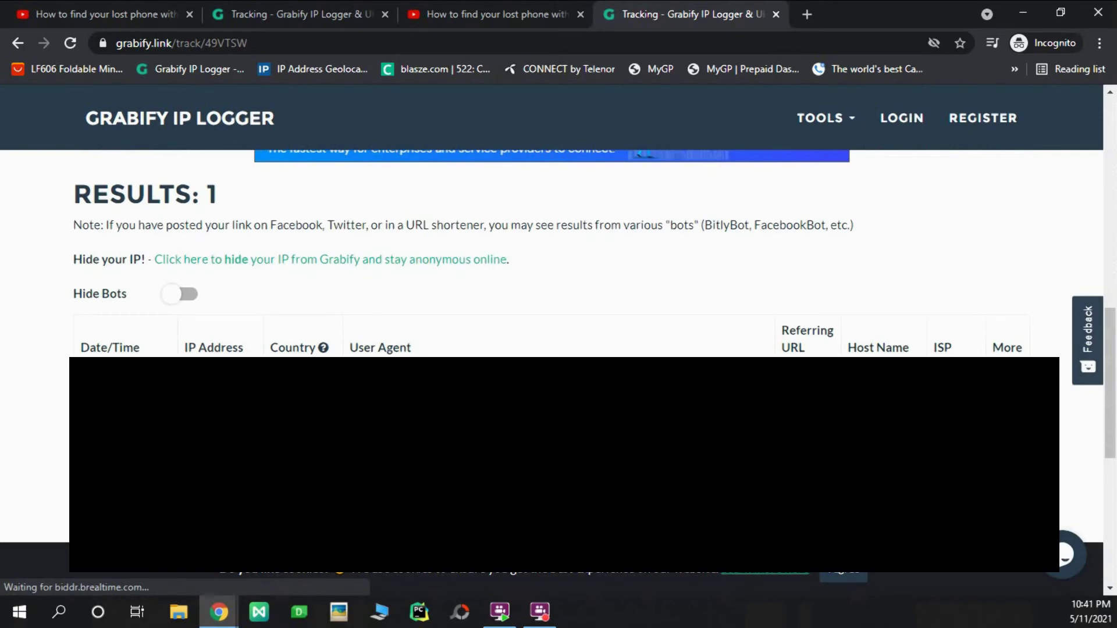
{"action": "scroll", "coordinate": [610, 516], "scroll_direction": "up", "scroll_amount": 10}
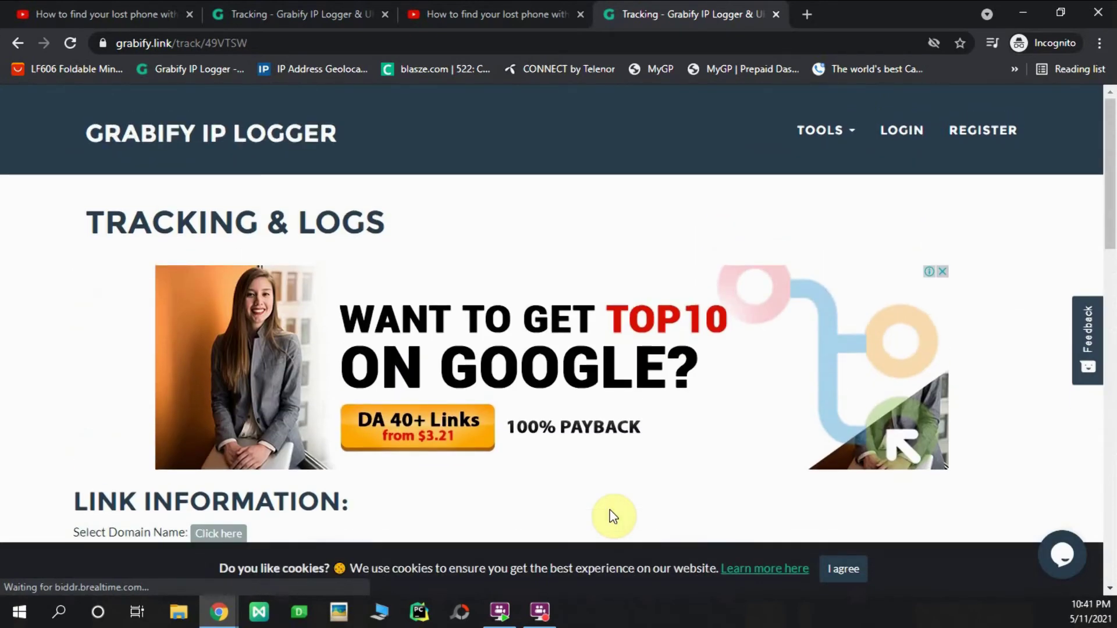
{"action": "scroll", "coordinate": [610, 515], "scroll_direction": "down", "scroll_amount": 2}
{"action": "scroll", "coordinate": [610, 516], "scroll_direction": "up", "scroll_amount": 2}
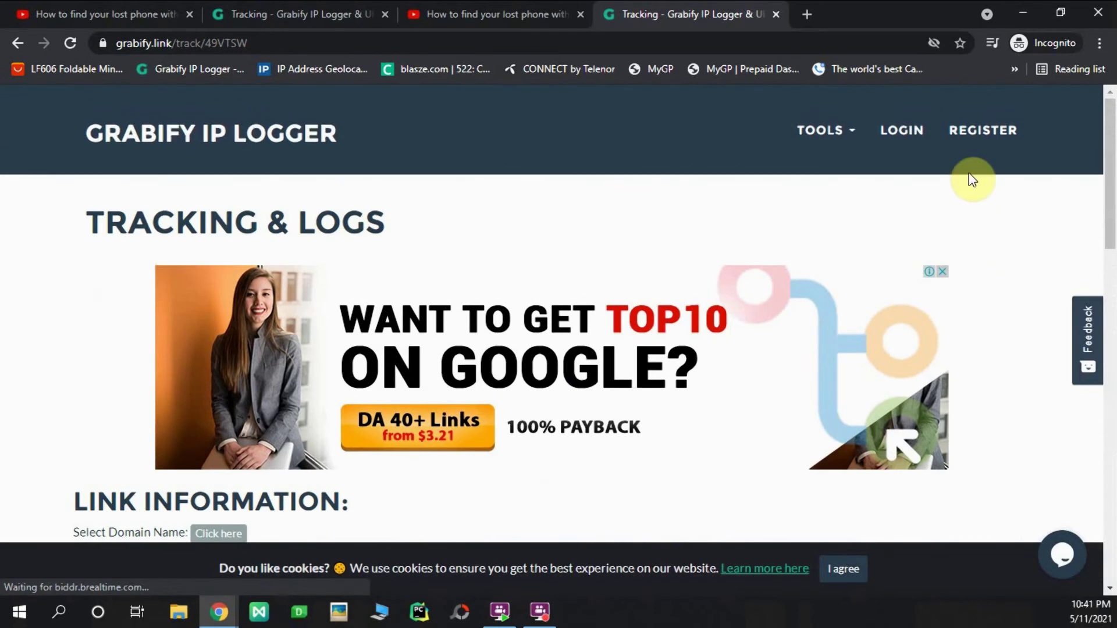
Go to Grabify's Register page, select the username and password fields, then open a new blank tab
{"action": "left_click", "coordinate": [989, 139]}
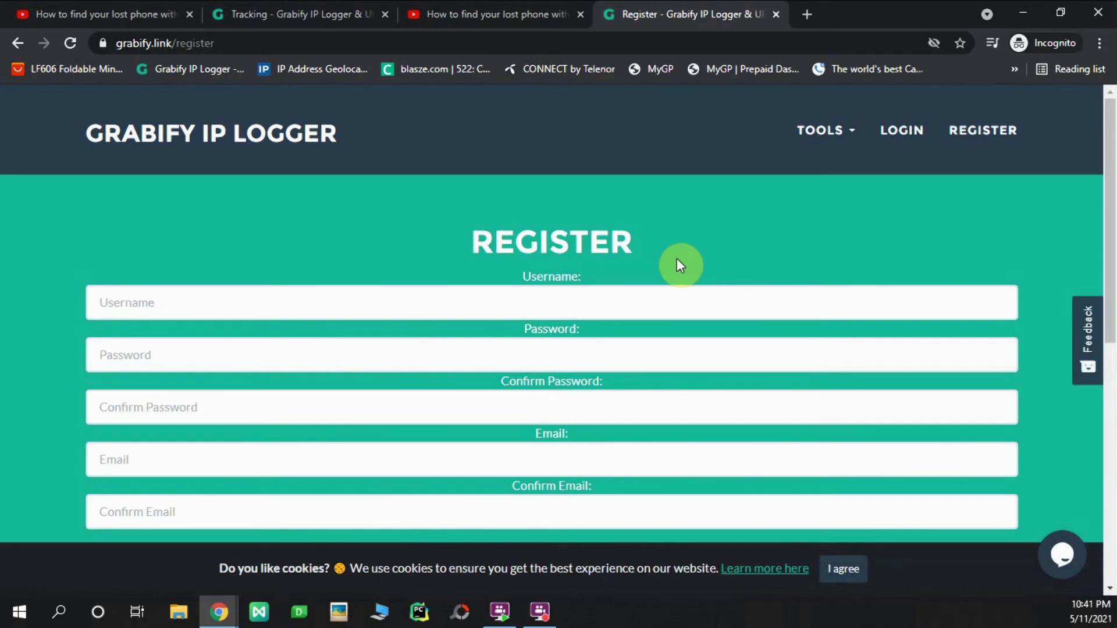
{"action": "left_click", "coordinate": [507, 303]}
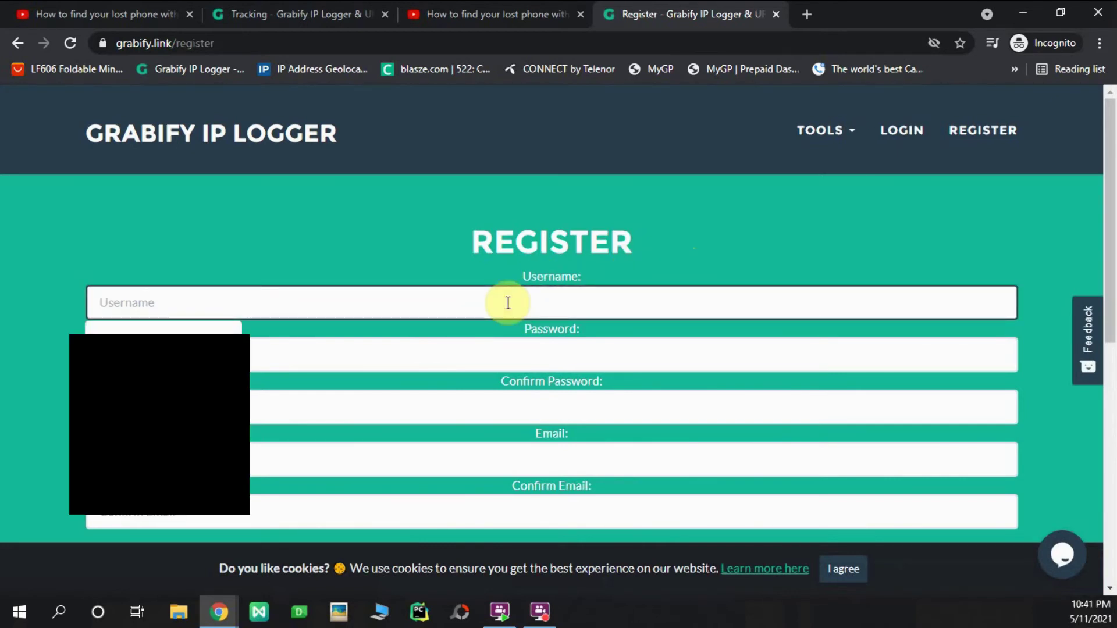
{"action": "left_click", "coordinate": [456, 353]}
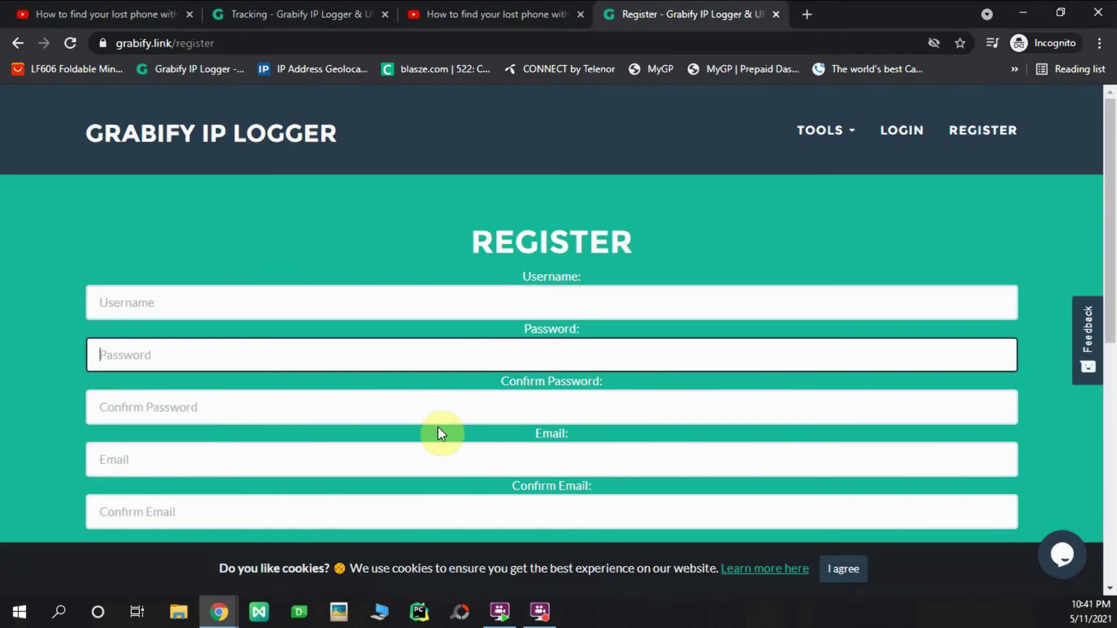
{"action": "scroll", "coordinate": [379, 490], "scroll_direction": "down", "scroll_amount": 1}
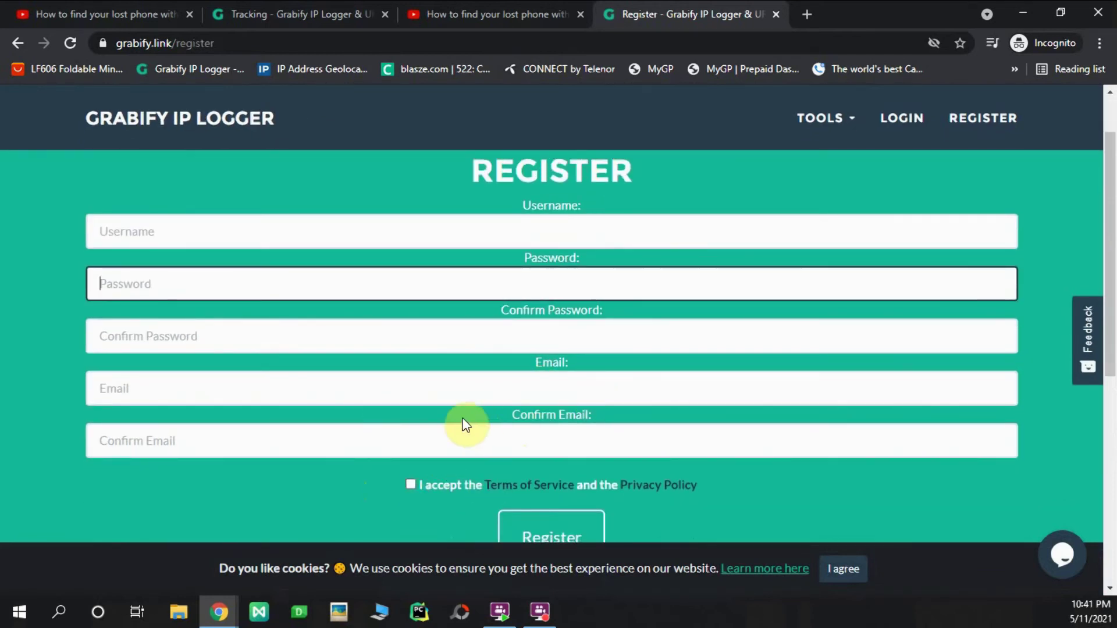
{"action": "left_click", "coordinate": [814, 14]}
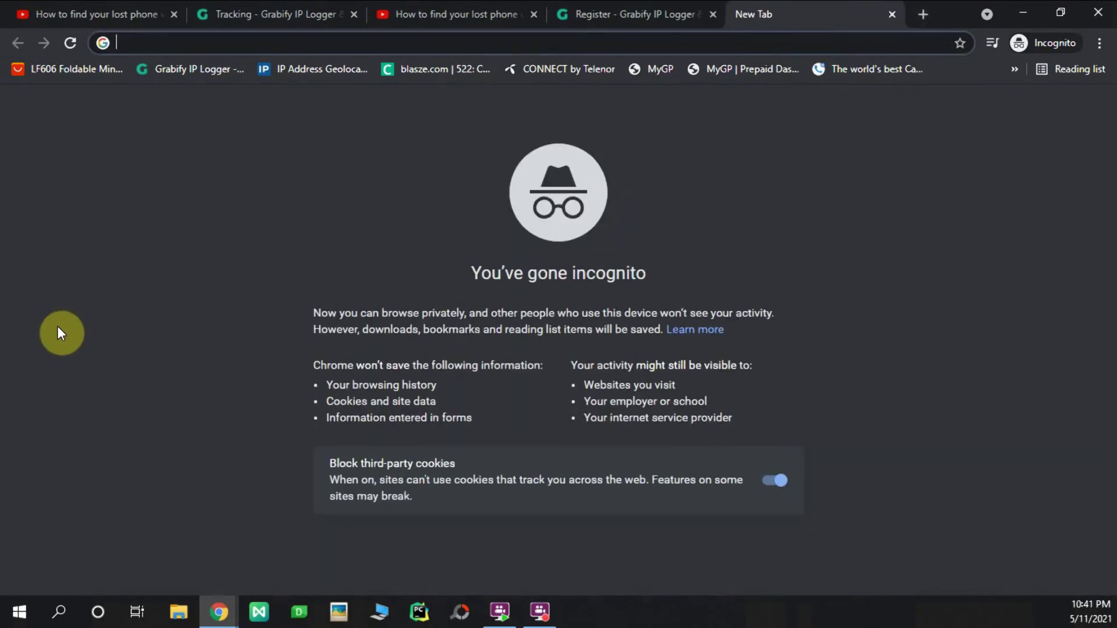
Search for tempmail, open temp-mail.org, and copy its generated temporary e-mail address
{"action": "type", "text": "tempmai"}
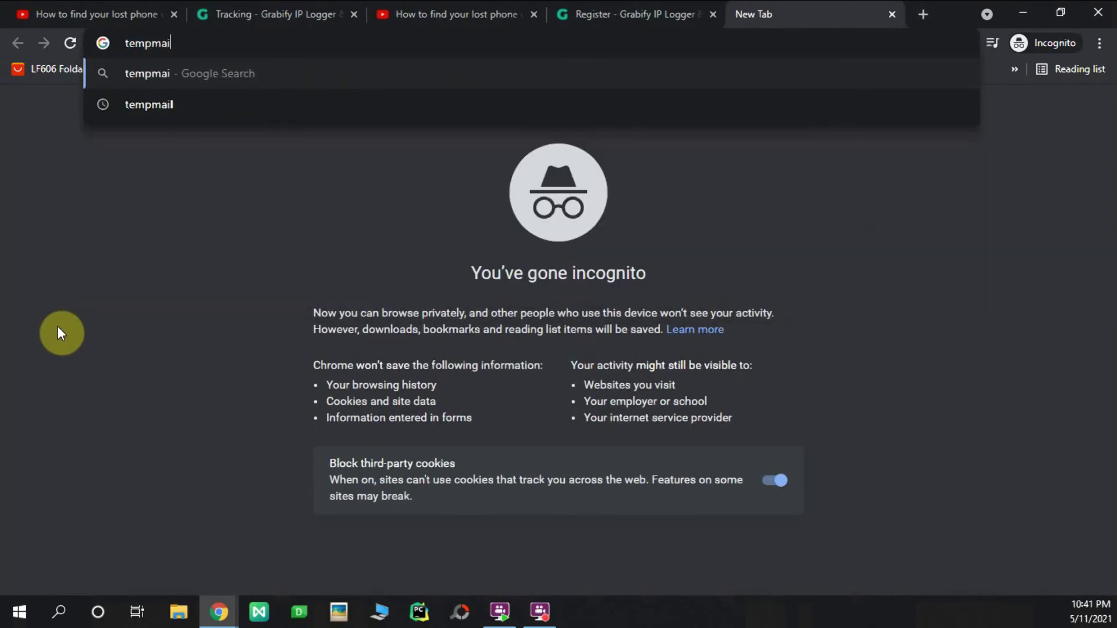
{"action": "type", "text": "l"}
{"action": "key", "text": "Return"}
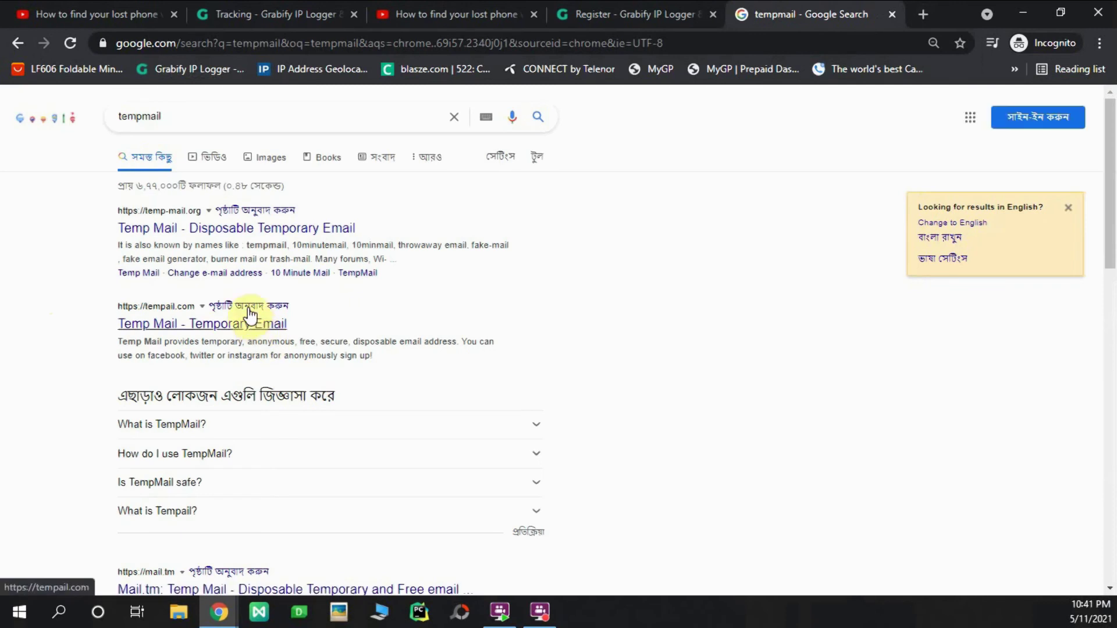
{"action": "left_click", "coordinate": [233, 233]}
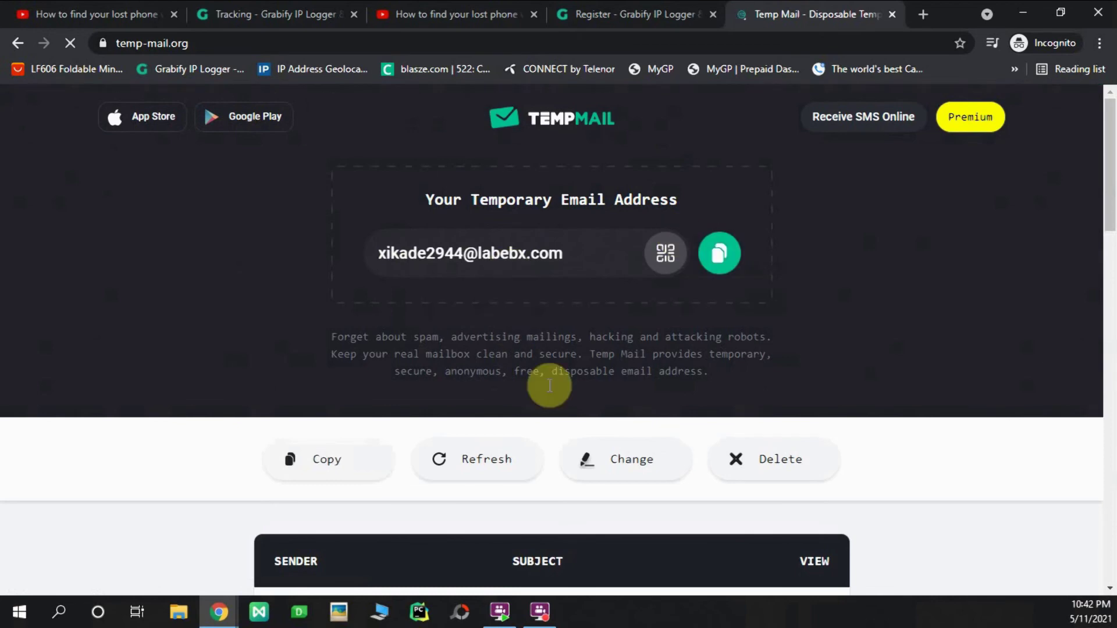
{"action": "scroll", "coordinate": [549, 385], "scroll_direction": "down", "scroll_amount": 3}
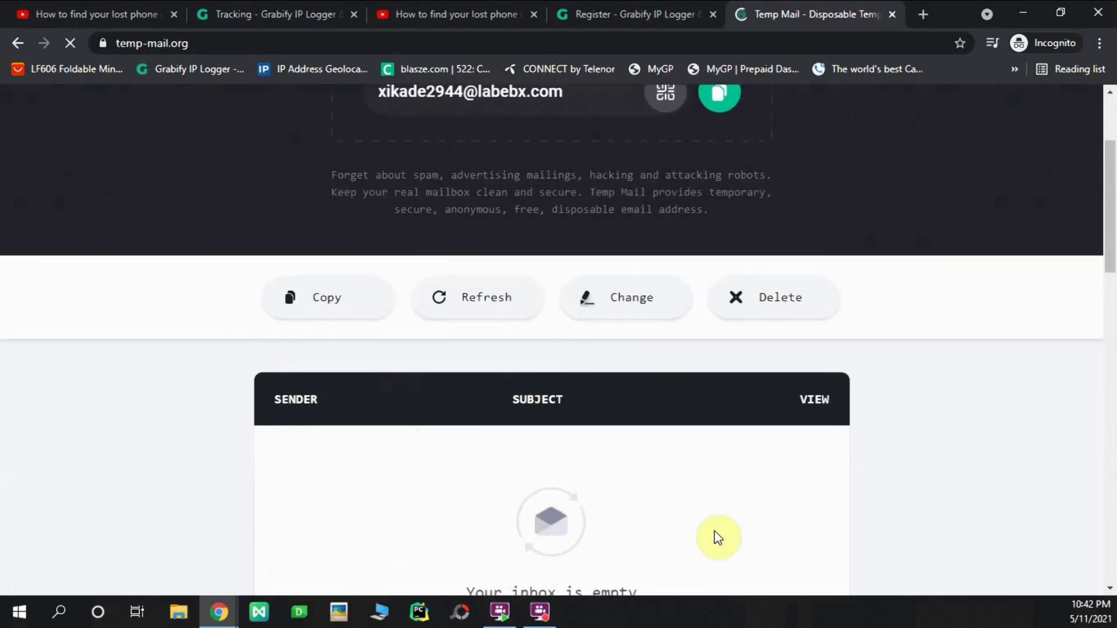
{"action": "scroll", "coordinate": [626, 501], "scroll_direction": "down", "scroll_amount": 3}
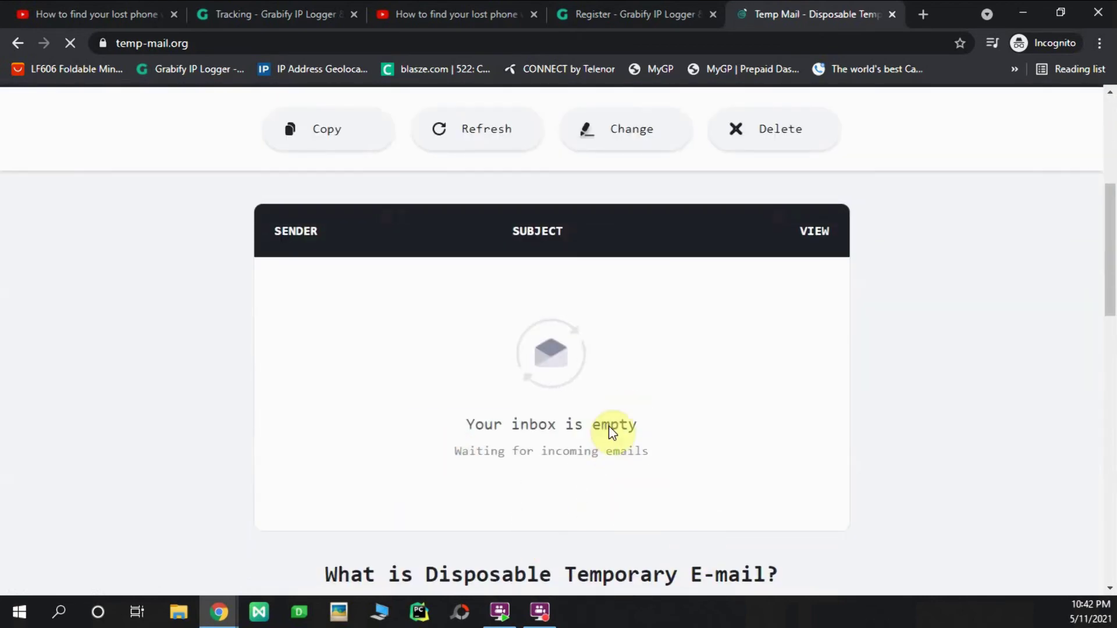
{"action": "scroll", "coordinate": [691, 511], "scroll_direction": "up", "scroll_amount": 6}
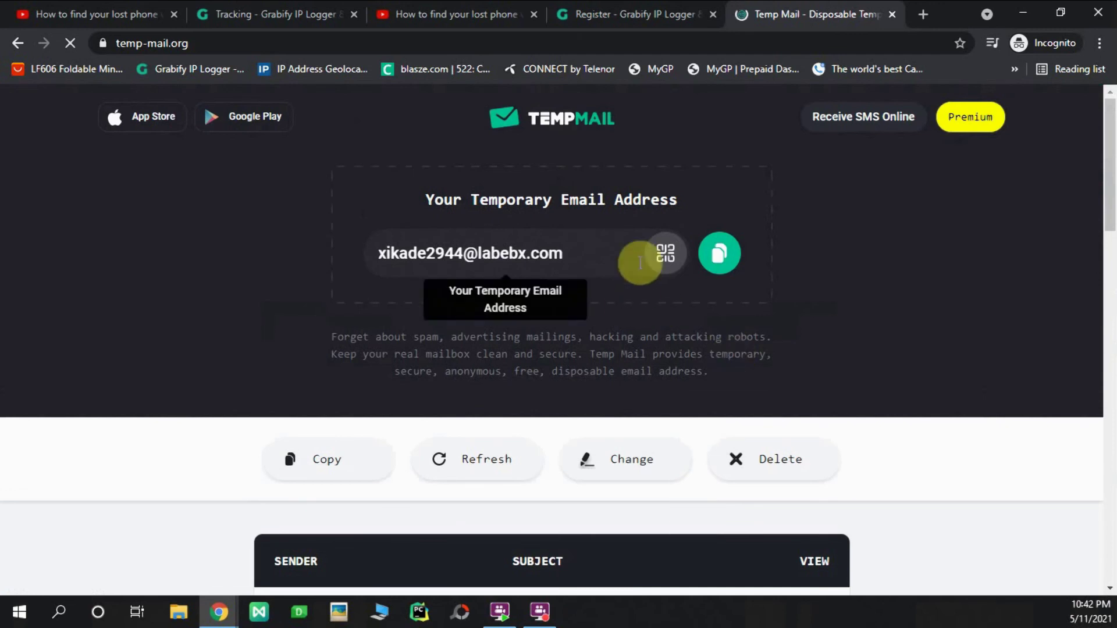
{"action": "left_click", "coordinate": [715, 257]}
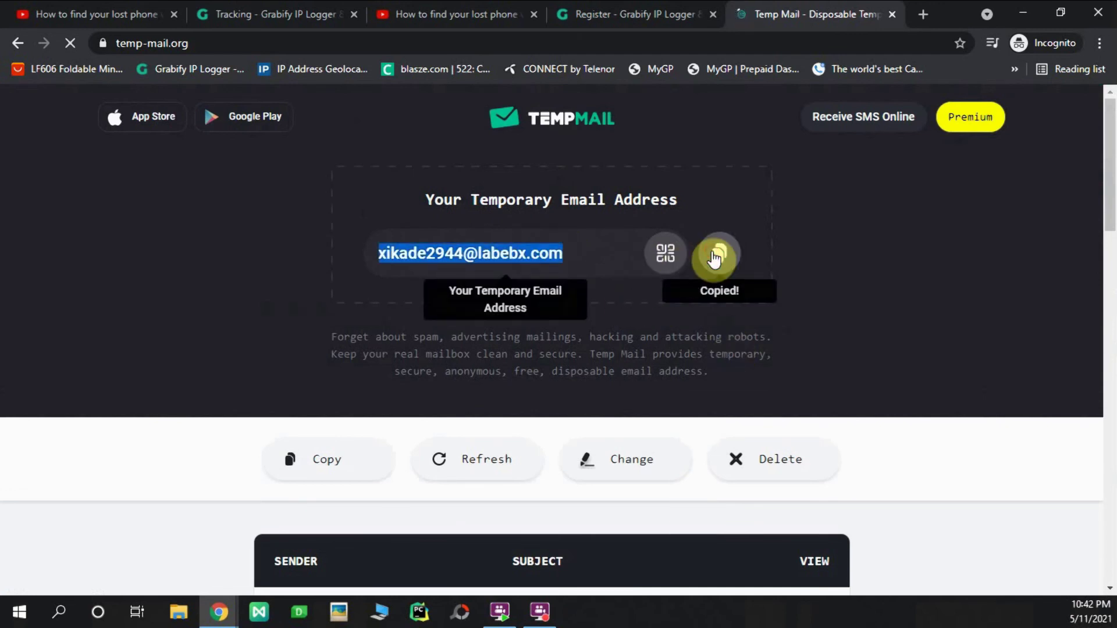
Return to the Grabify Register form and focus its still-empty Email field
{"action": "left_click", "coordinate": [661, 14]}
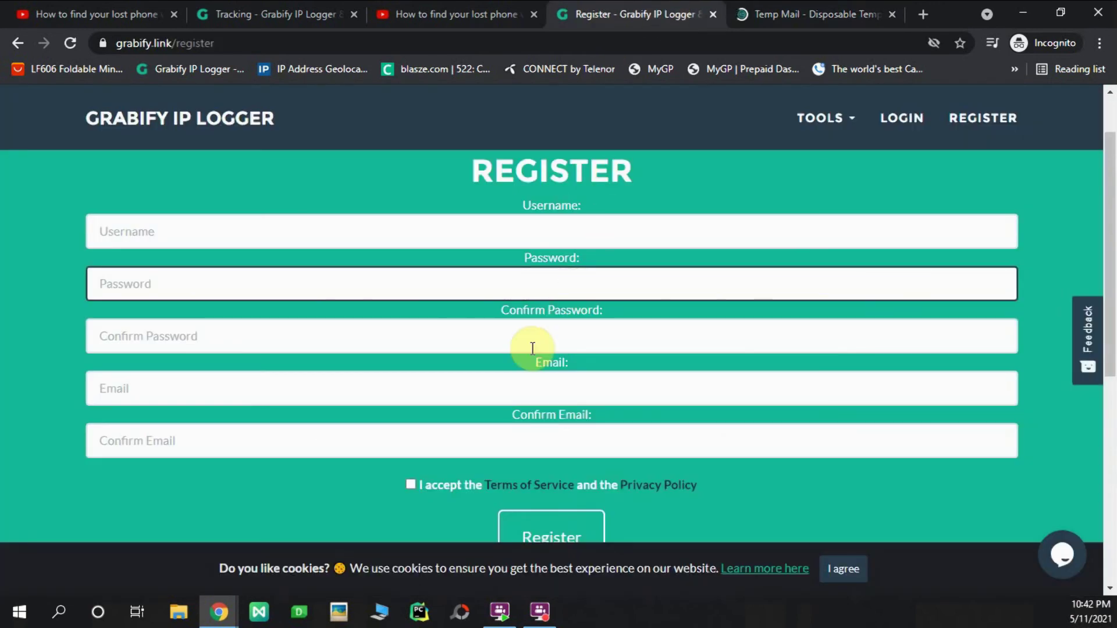
{"action": "left_click", "coordinate": [540, 384]}
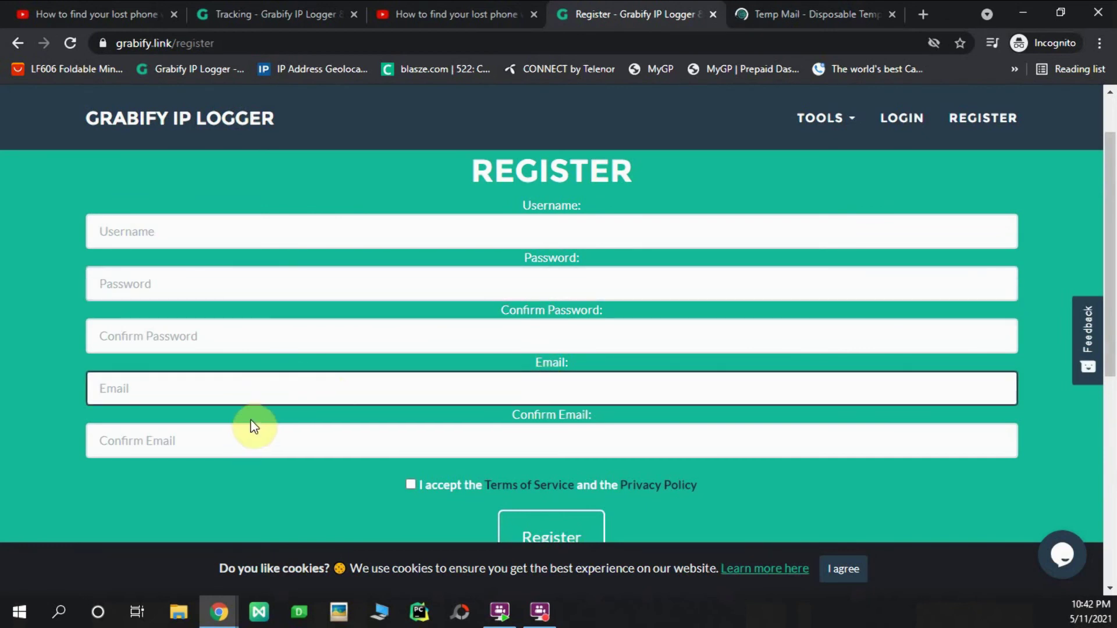
{"action": "scroll", "coordinate": [508, 405], "scroll_direction": "down", "scroll_amount": 1}
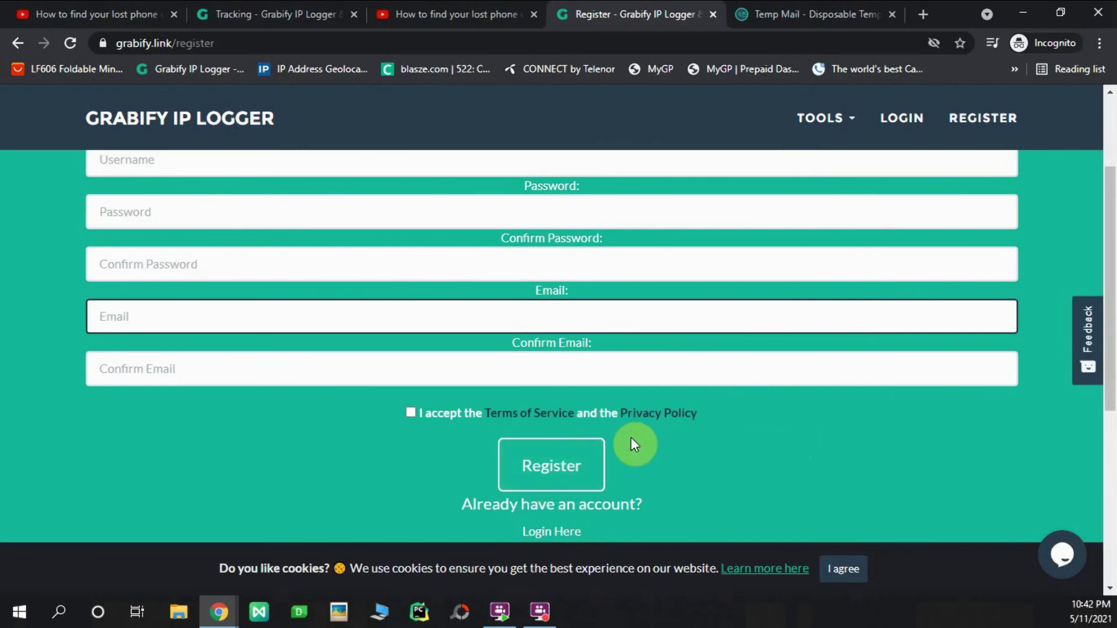
{"action": "scroll", "coordinate": [745, 350], "scroll_direction": "up", "scroll_amount": 2}
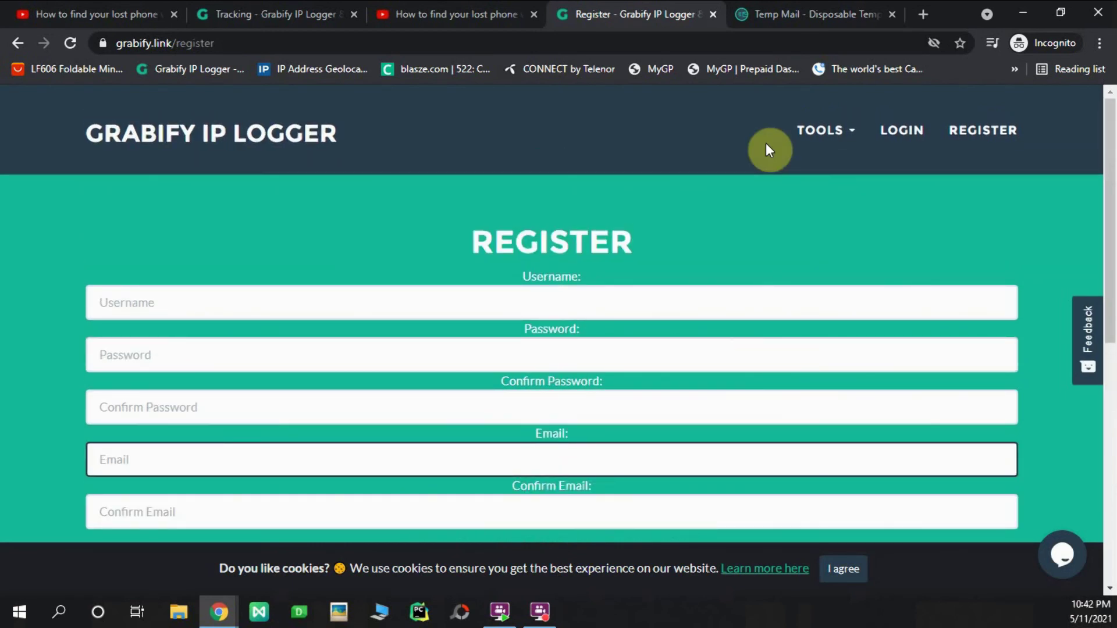
{"action": "left_click", "coordinate": [797, 7]}
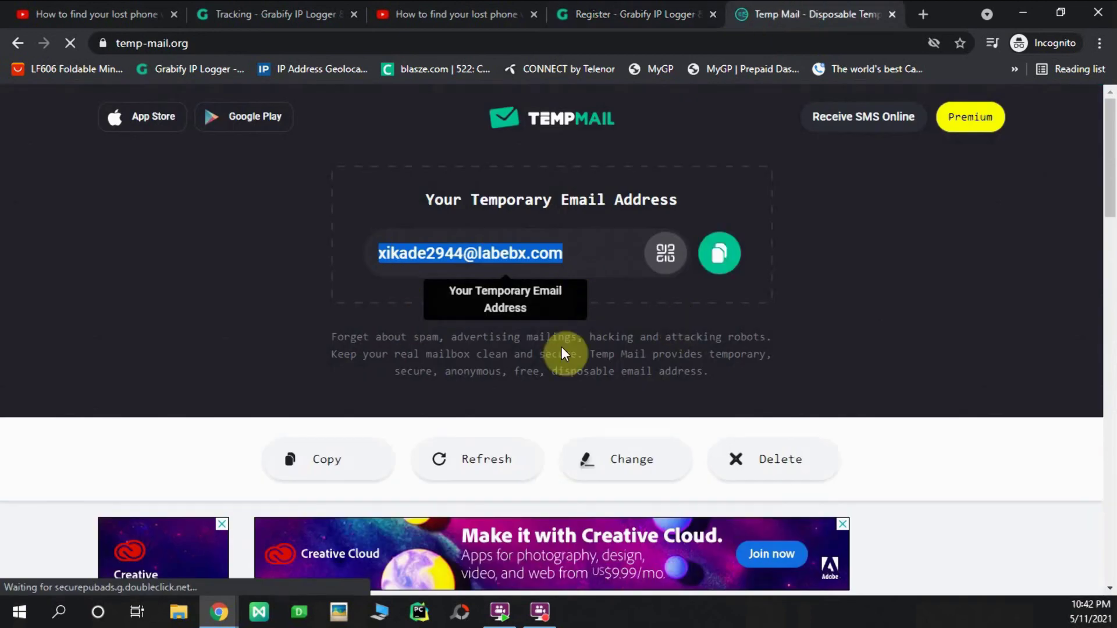
{"action": "scroll", "coordinate": [694, 358], "scroll_direction": "down", "scroll_amount": 3}
{"action": "scroll", "coordinate": [695, 357], "scroll_direction": "down", "scroll_amount": 2}
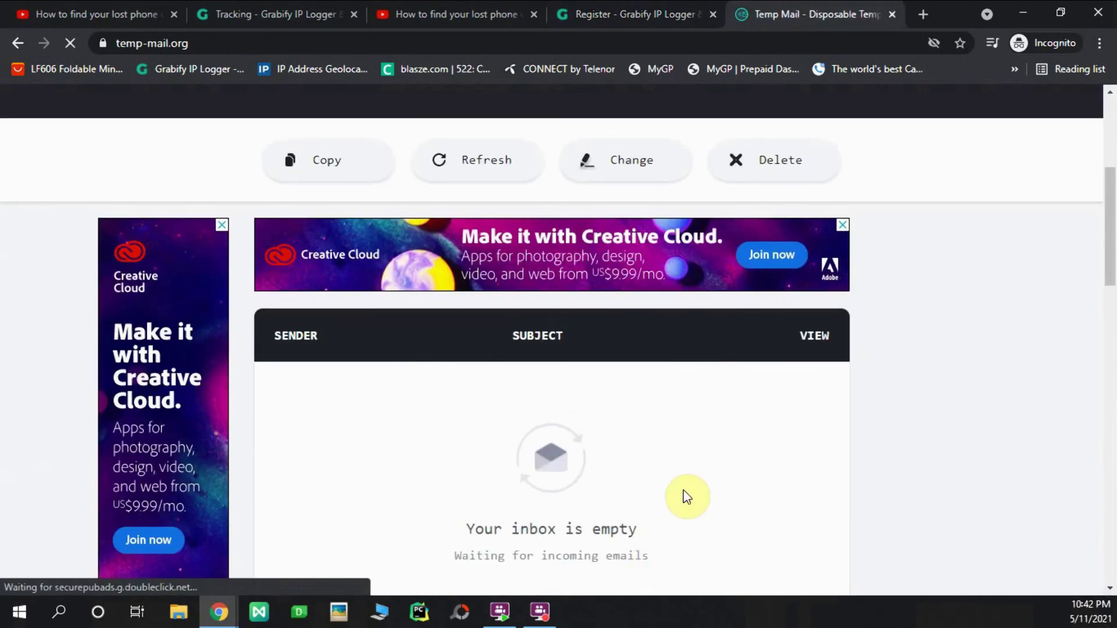
{"action": "scroll", "coordinate": [686, 496], "scroll_direction": "down", "scroll_amount": 1}
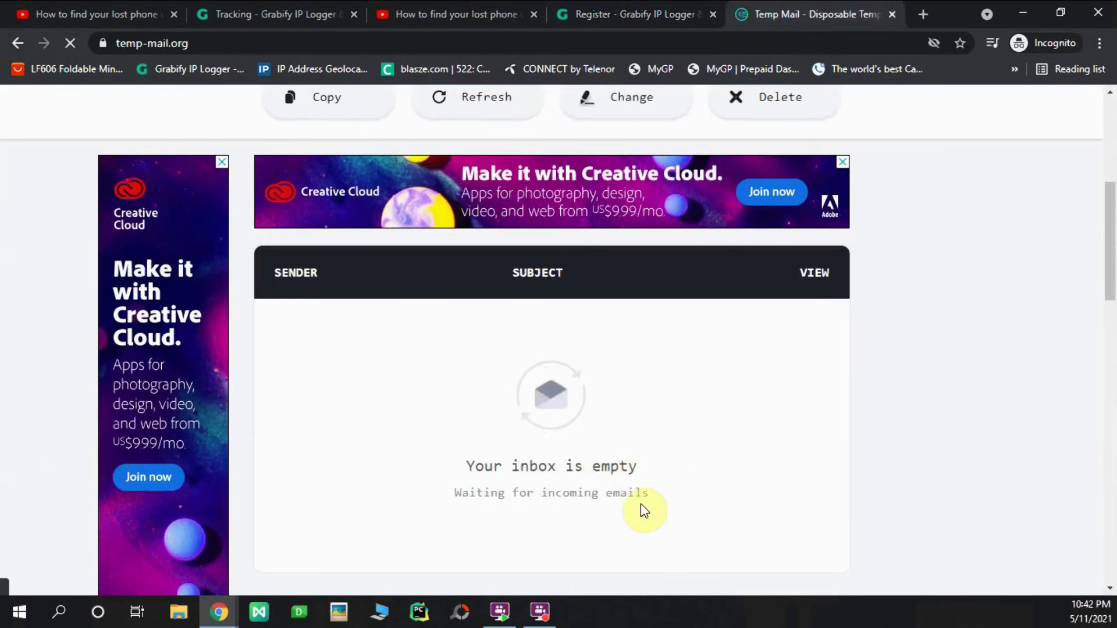